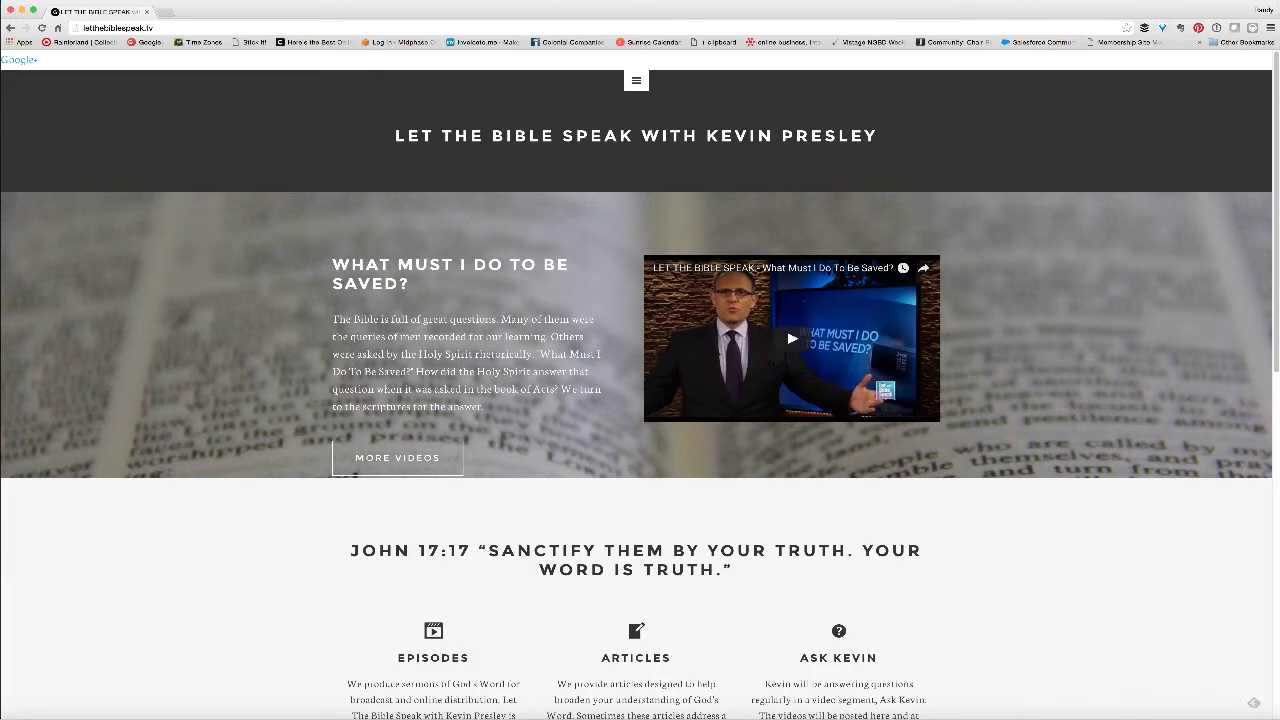
Expand the hamburger menu to show the Home, About, Articles, Videos and Contact Us links.
{"action": "left_click", "coordinate": [1034, 4]}
{"action": "left_click", "coordinate": [1040, 15]}
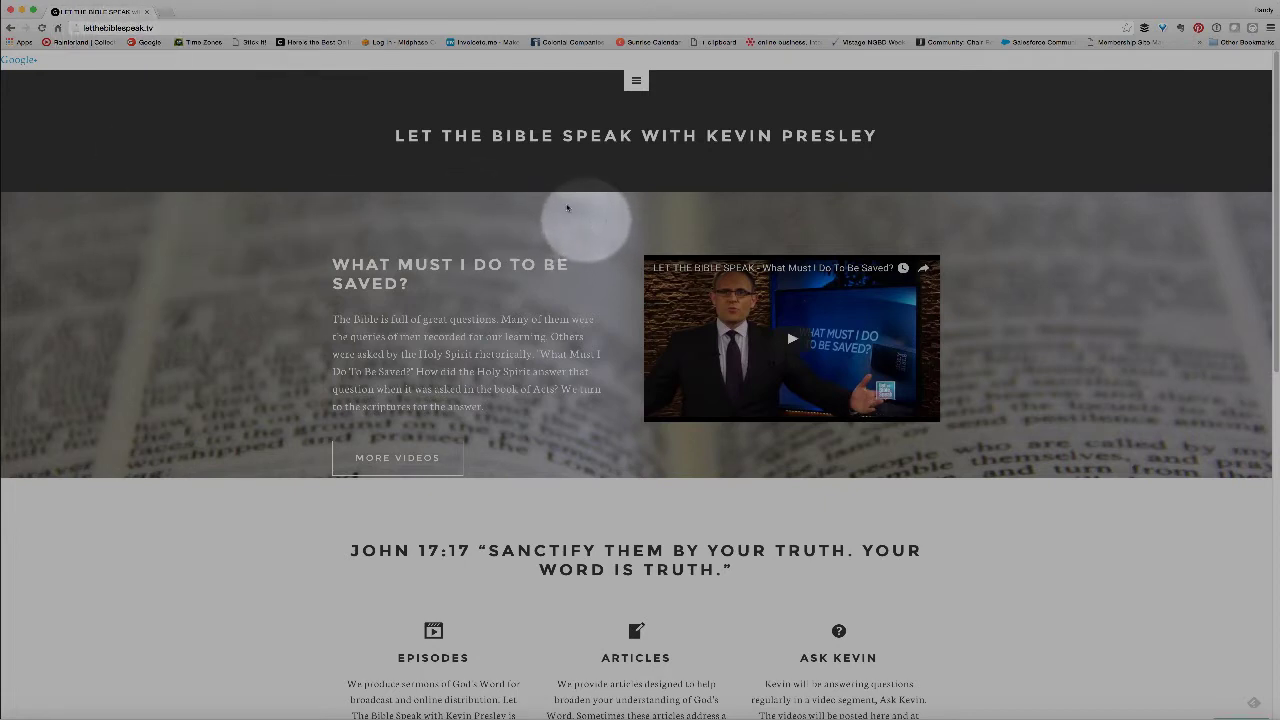
{"action": "left_click", "coordinate": [635, 81]}
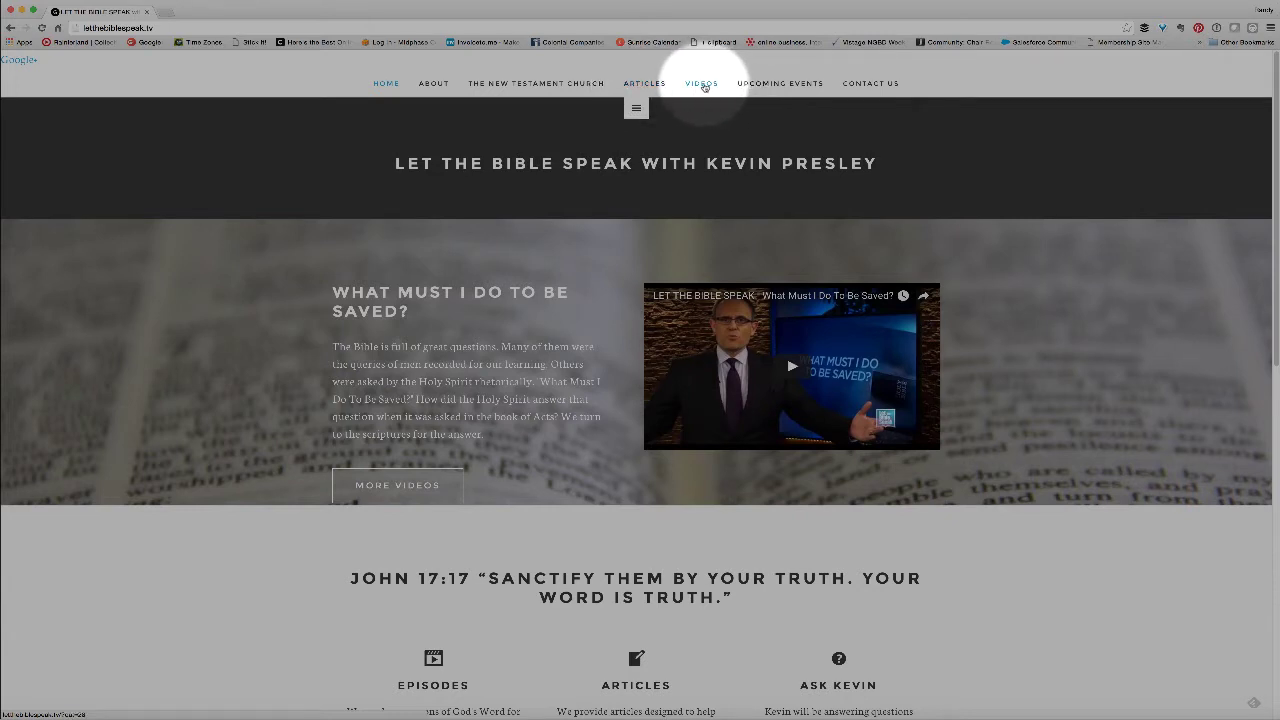
Open the Articles listing and scroll through it, ending back at 'Has The Kingdom Already Come? (The Text)'.
{"action": "left_click", "coordinate": [648, 86]}
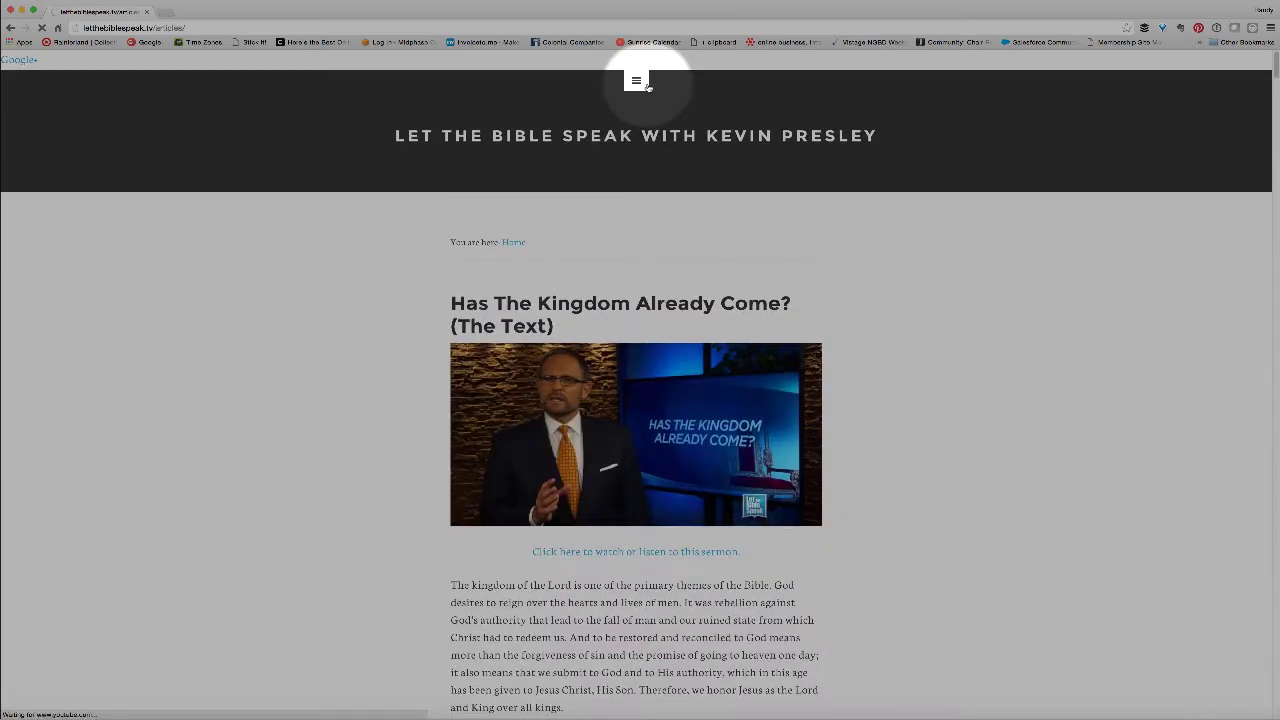
{"action": "scroll", "coordinate": [640, 226], "scroll_direction": "down", "scroll_amount": 15}
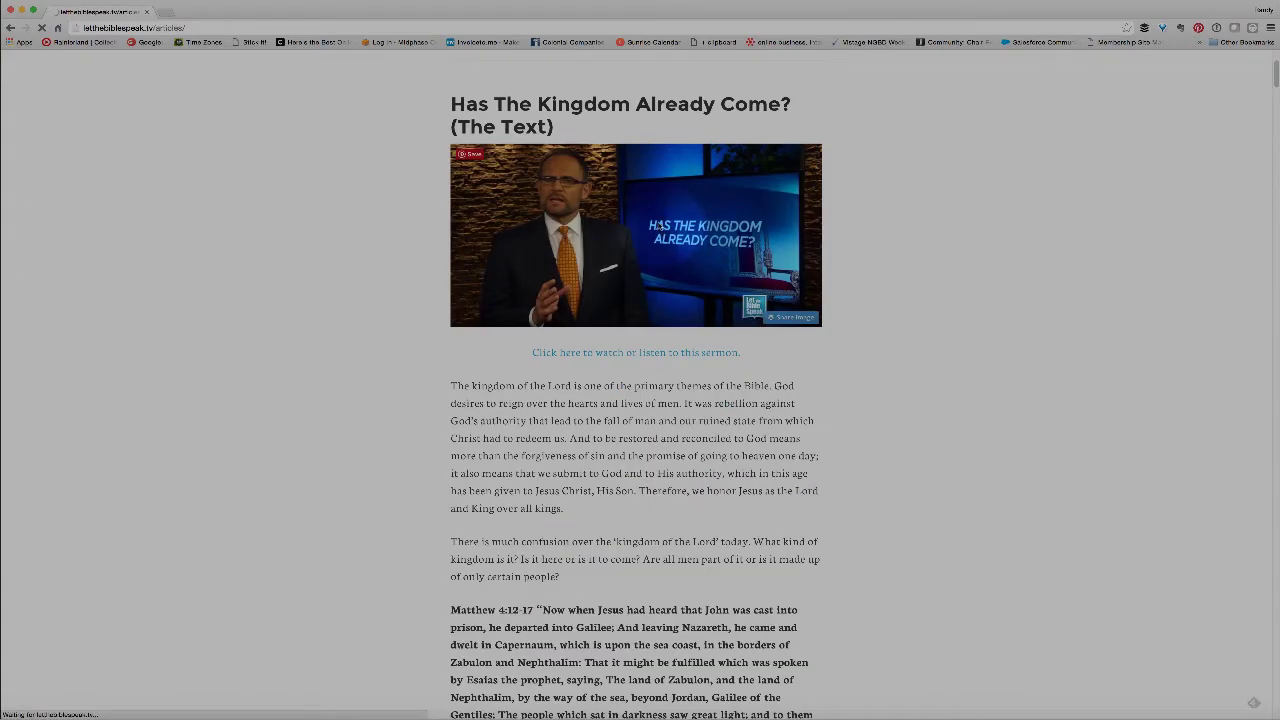
{"action": "scroll", "coordinate": [636, 227], "scroll_direction": "down", "scroll_amount": 20}
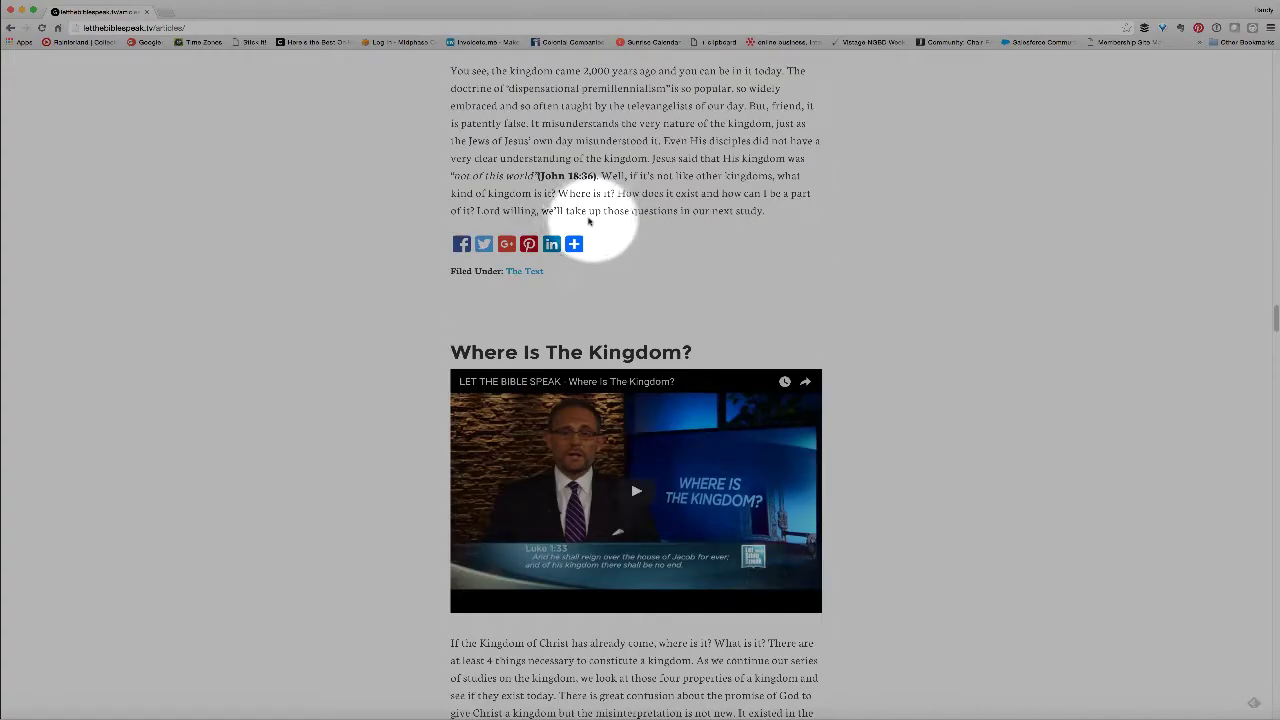
{"action": "scroll", "coordinate": [578, 212], "scroll_direction": "down", "scroll_amount": 20}
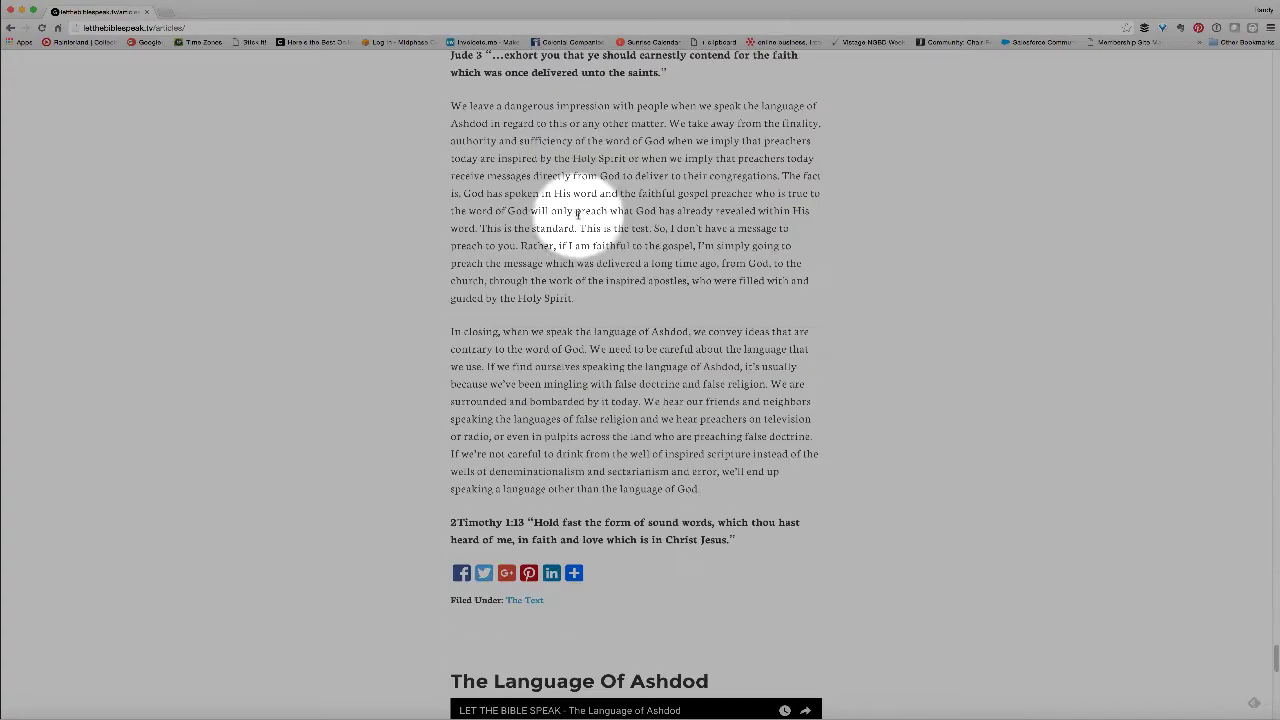
{"action": "mouse_move", "coordinate": [577, 228]}
{"action": "scroll", "coordinate": [578, 225], "scroll_direction": "up", "scroll_amount": 20}
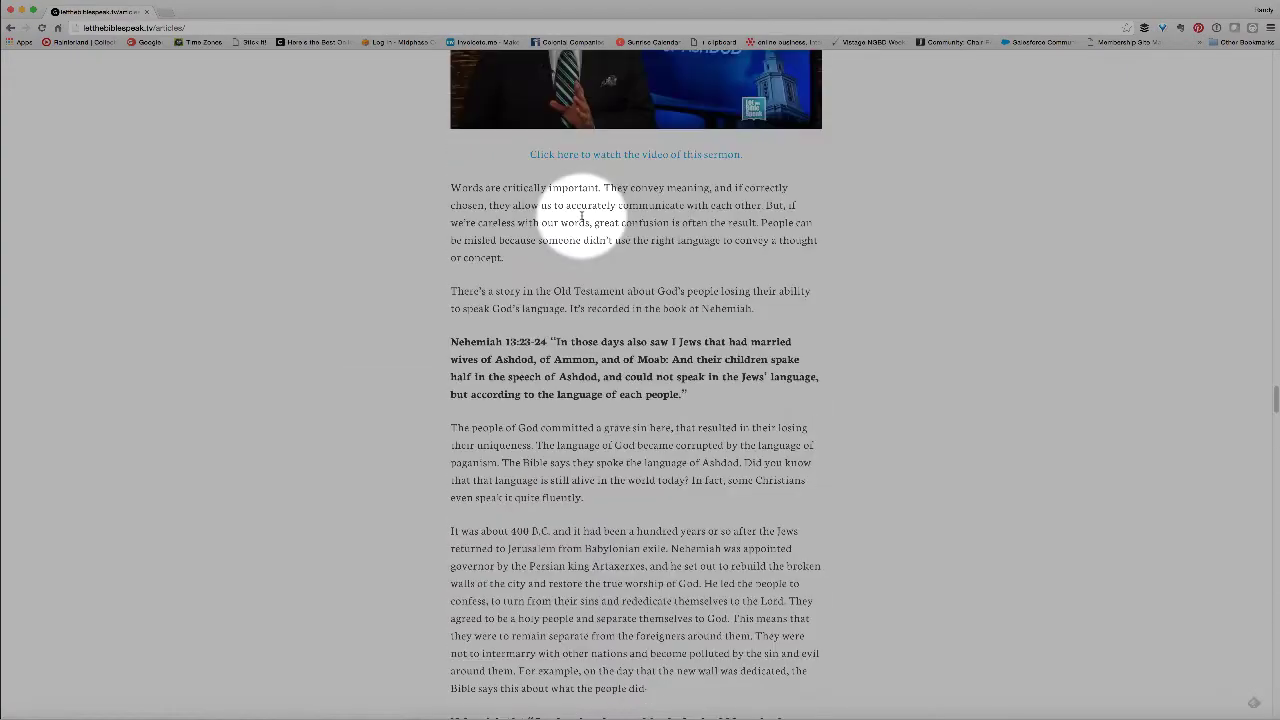
{"action": "scroll", "coordinate": [581, 220], "scroll_direction": "up", "scroll_amount": 15}
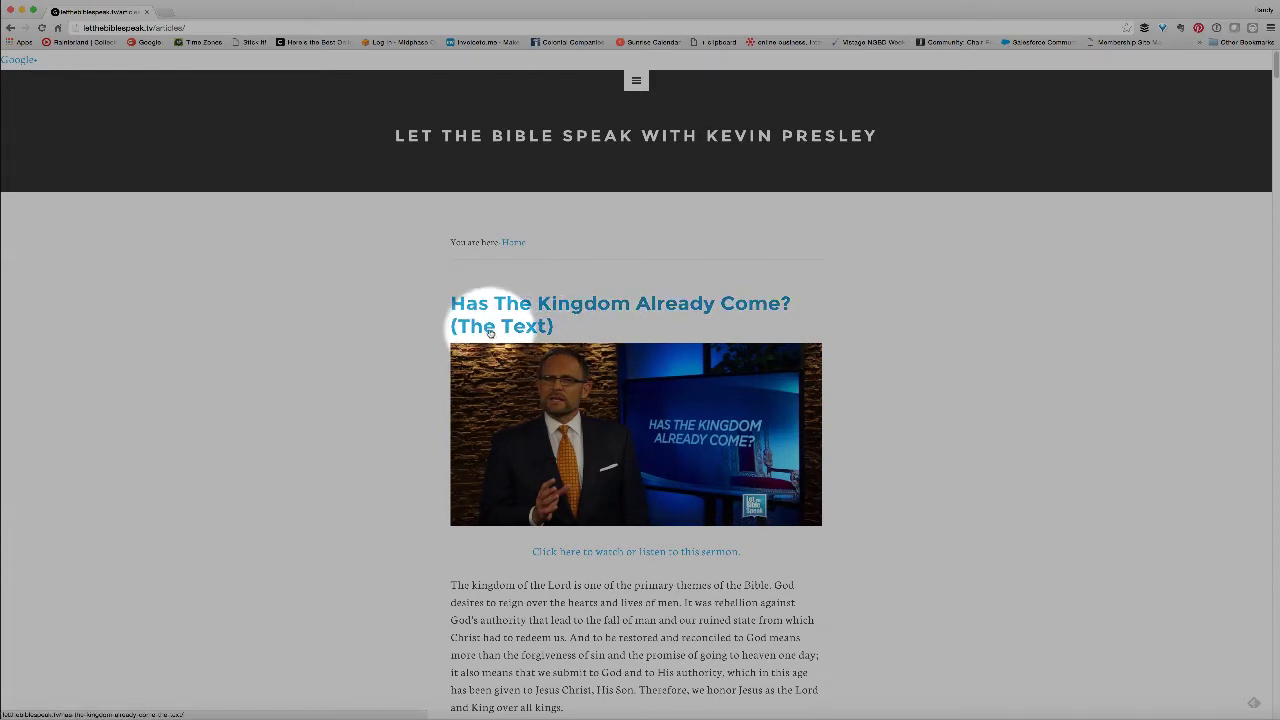
{"action": "scroll", "coordinate": [418, 460], "scroll_direction": "down", "scroll_amount": 3}
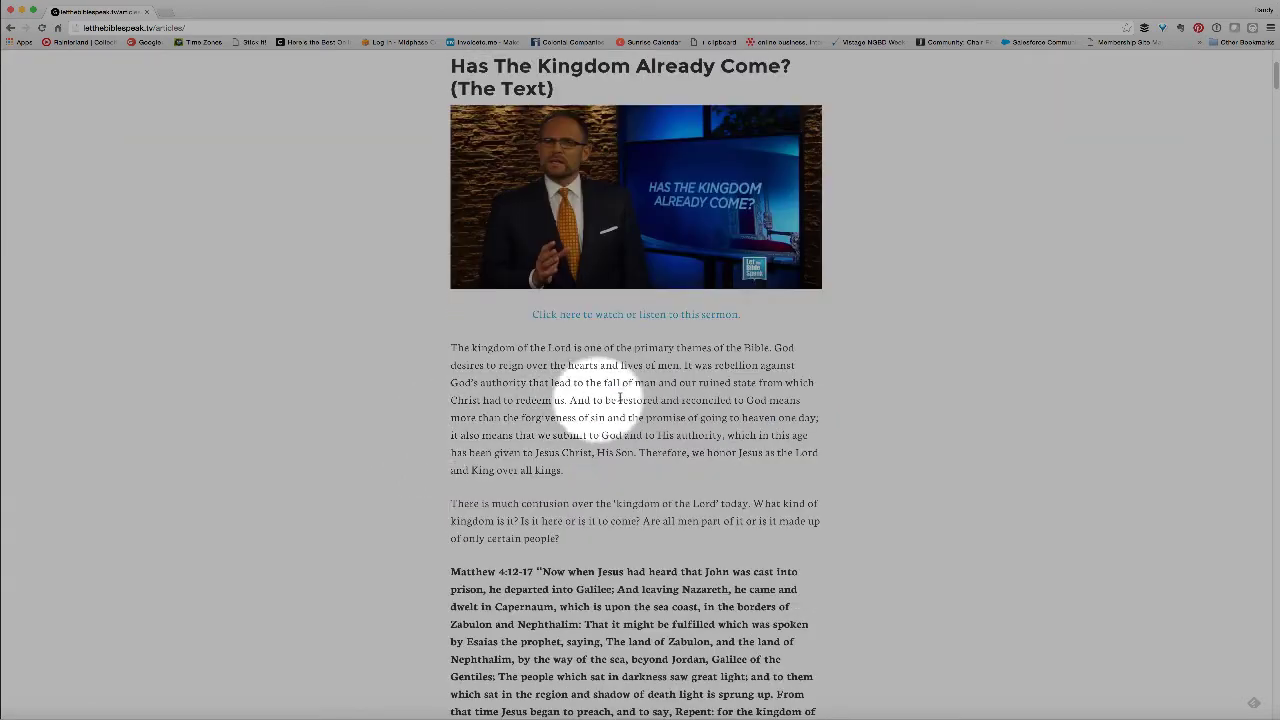
{"action": "scroll", "coordinate": [606, 396], "scroll_direction": "down", "scroll_amount": 2}
{"action": "scroll", "coordinate": [578, 396], "scroll_direction": "down", "scroll_amount": 5}
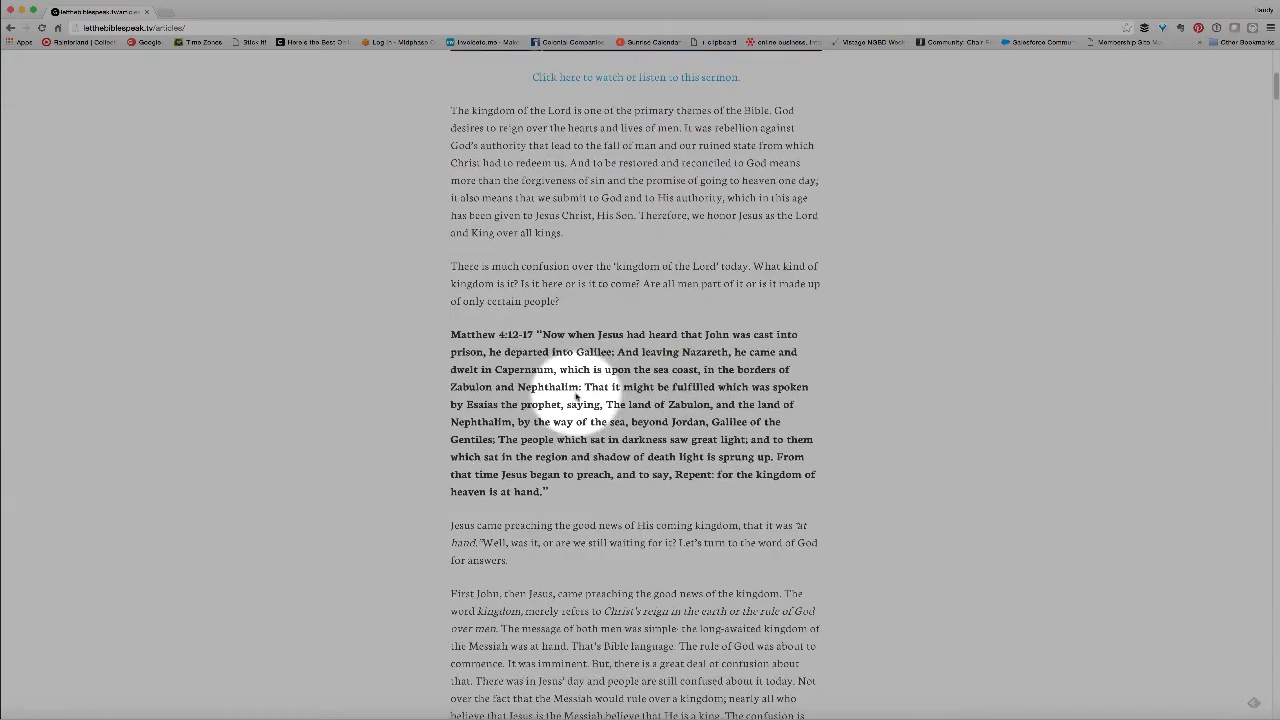
{"action": "scroll", "coordinate": [573, 395], "scroll_direction": "up", "scroll_amount": 10}
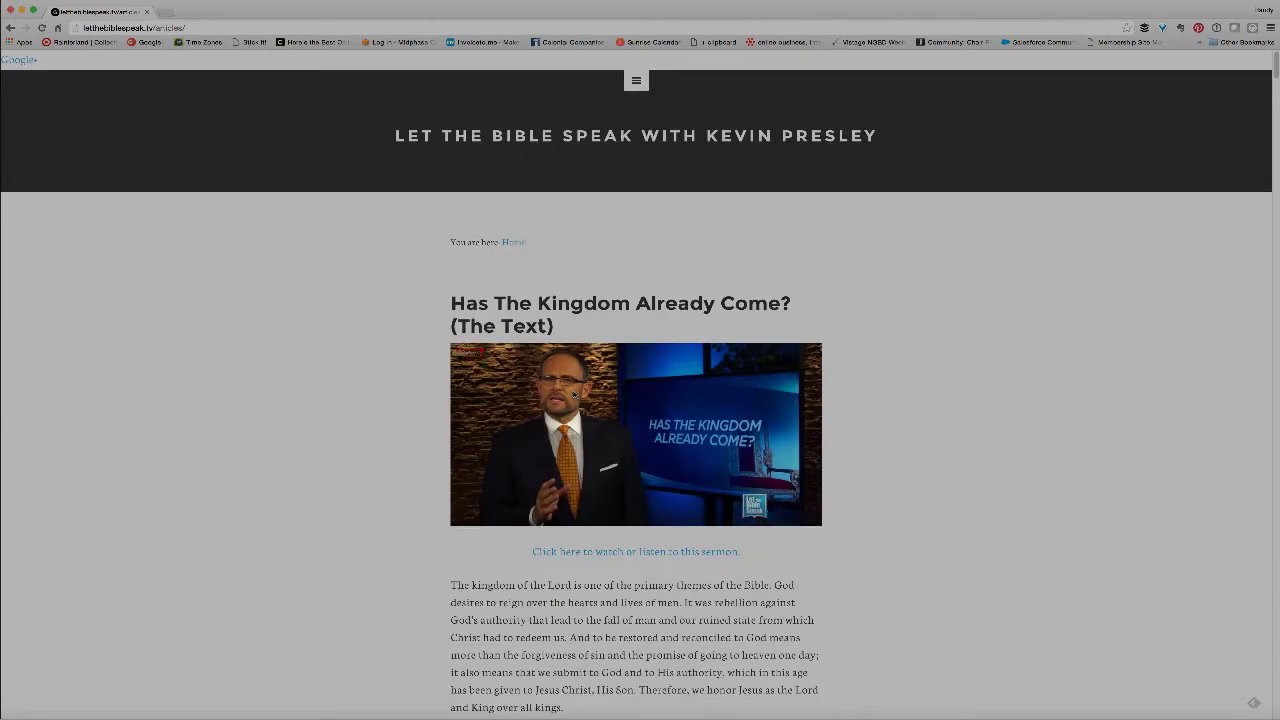
Open 'Has The Kingdom Already Come? (The Text)' and read down to the end of its sermon text.
{"action": "left_click", "coordinate": [524, 305]}
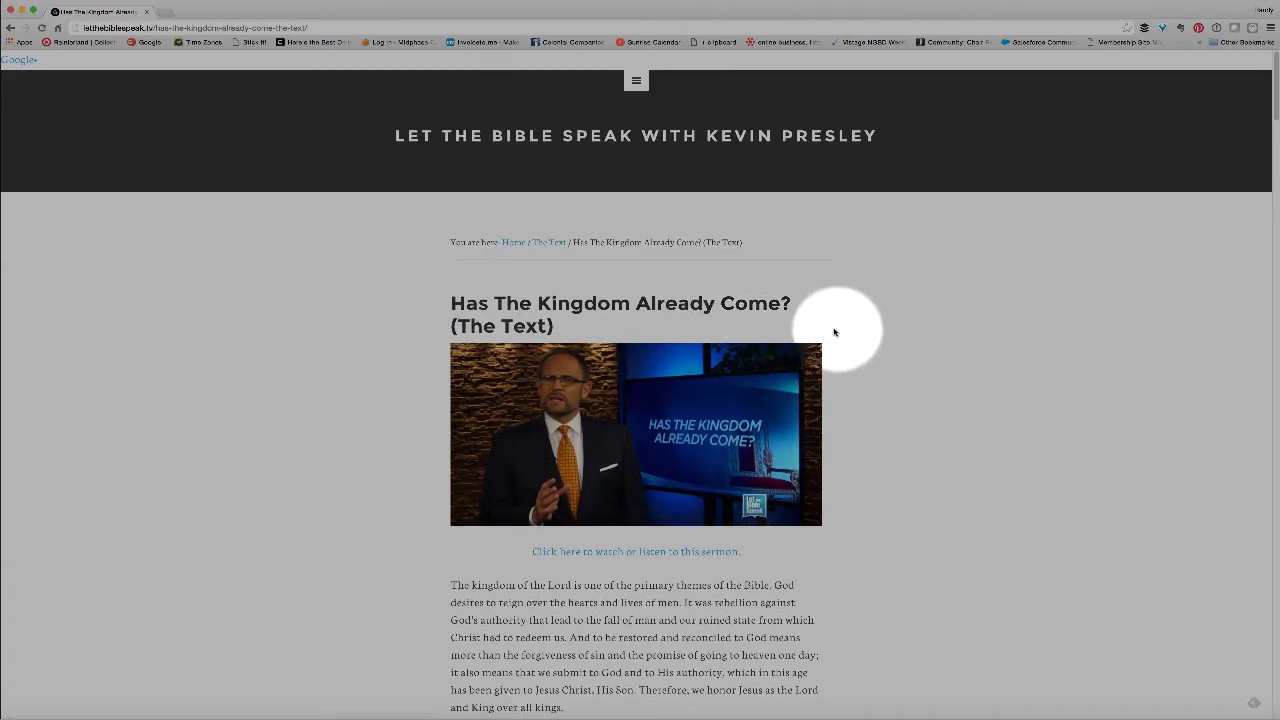
{"action": "scroll", "coordinate": [600, 300], "scroll_direction": "down", "scroll_amount": 5}
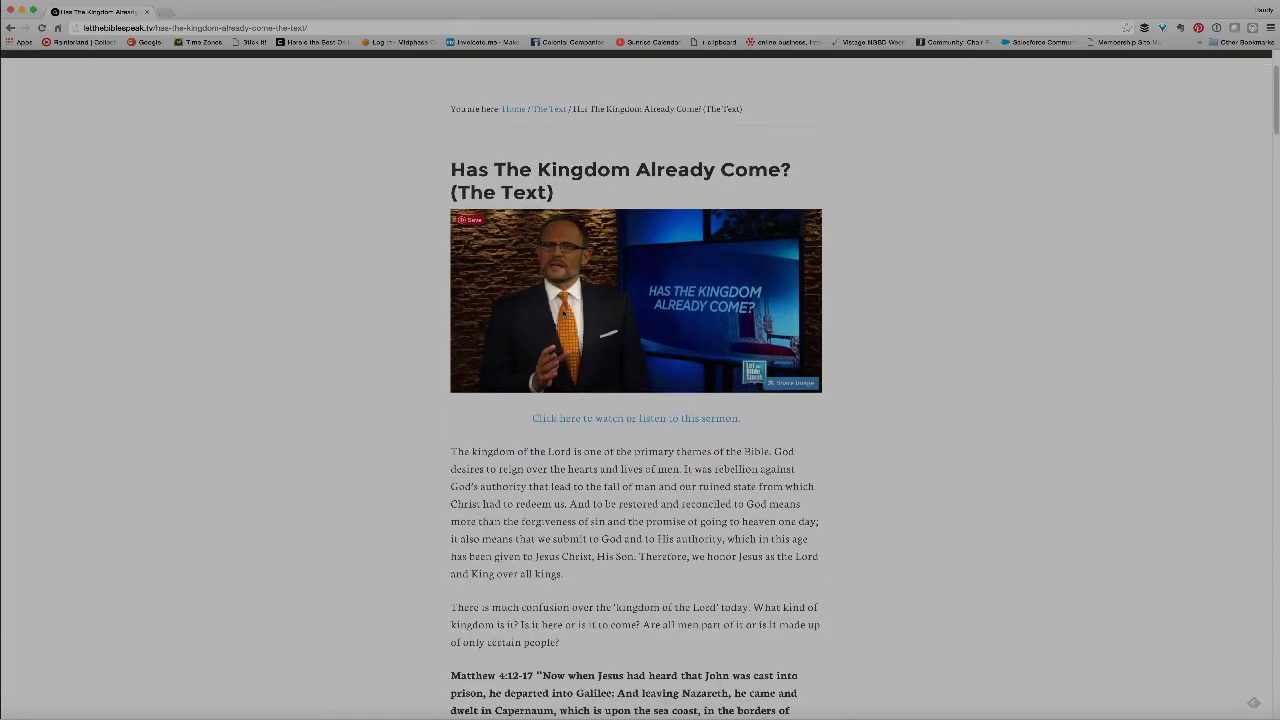
{"action": "scroll", "coordinate": [563, 313], "scroll_direction": "down", "scroll_amount": 10}
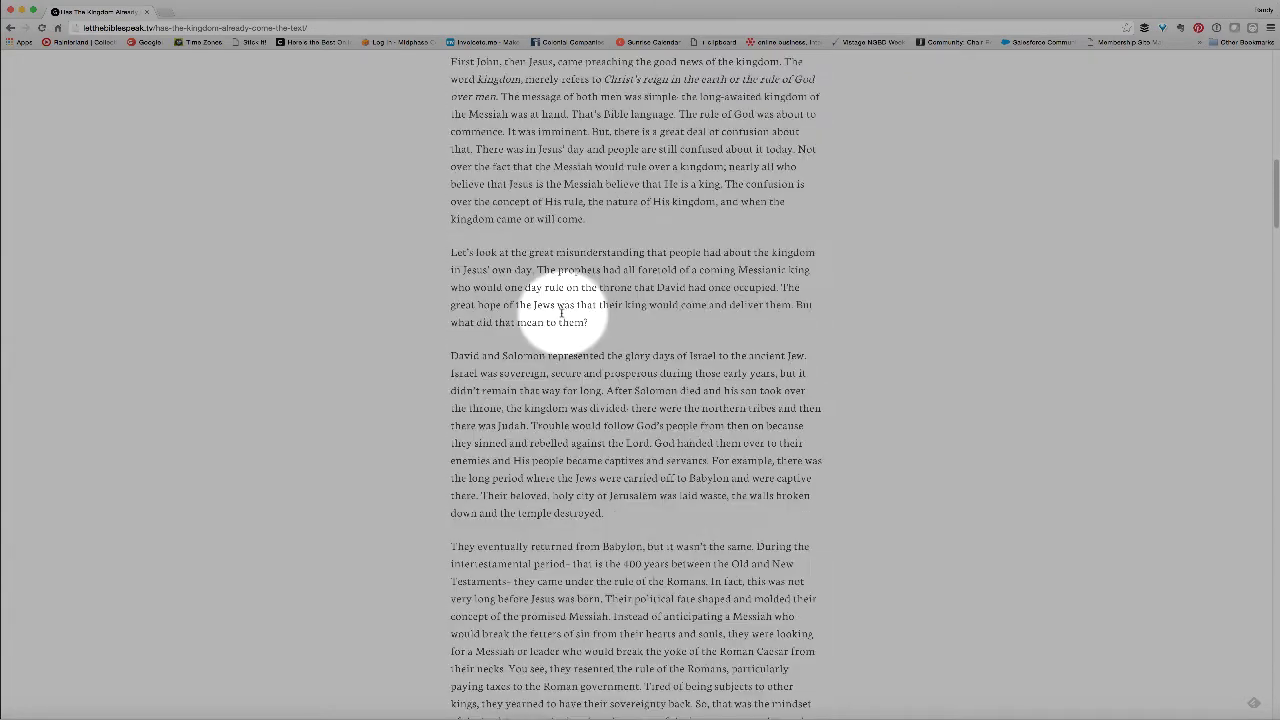
{"action": "scroll", "coordinate": [561, 313], "scroll_direction": "down", "scroll_amount": 15}
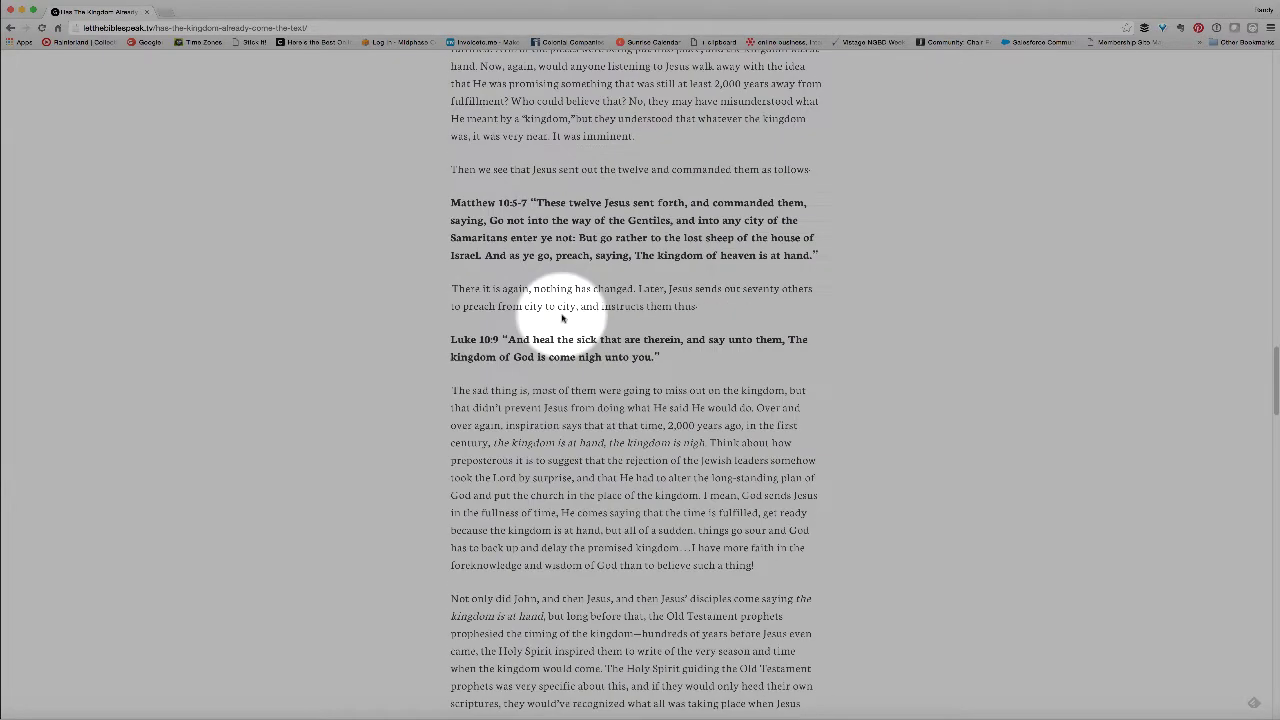
{"action": "scroll", "coordinate": [563, 313], "scroll_direction": "down", "scroll_amount": 15}
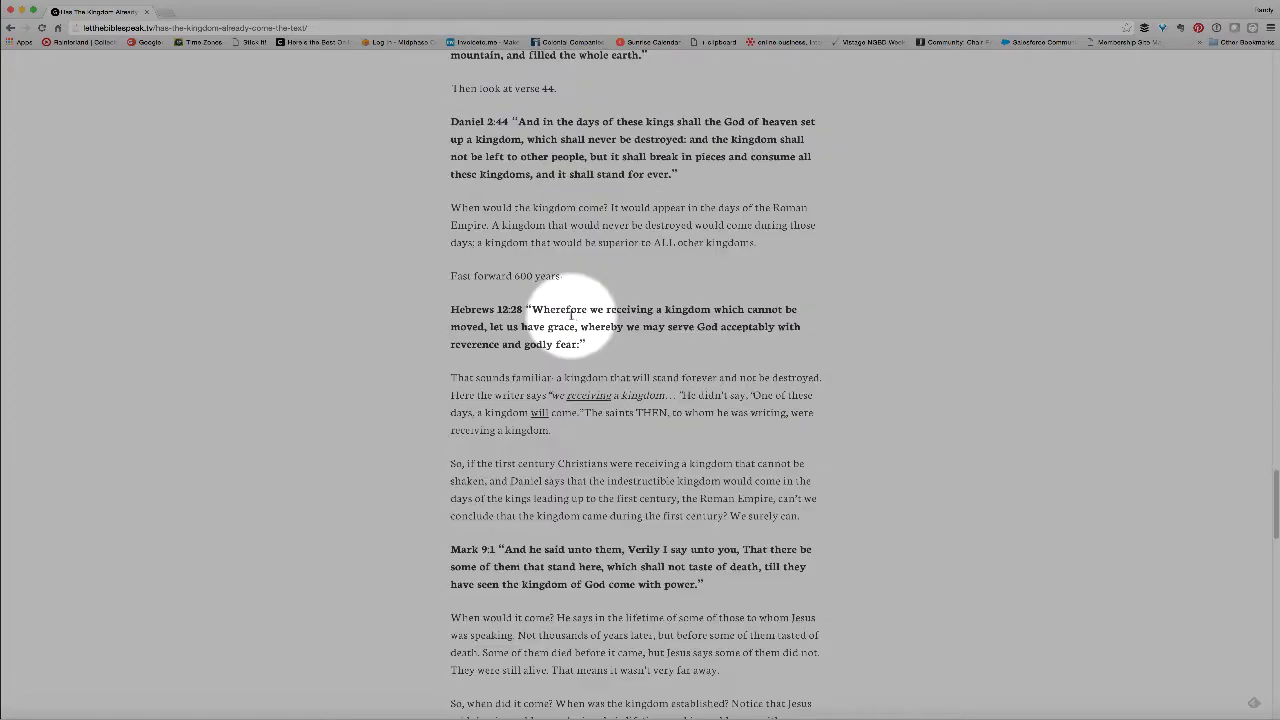
{"action": "scroll", "coordinate": [571, 313], "scroll_direction": "down", "scroll_amount": 20}
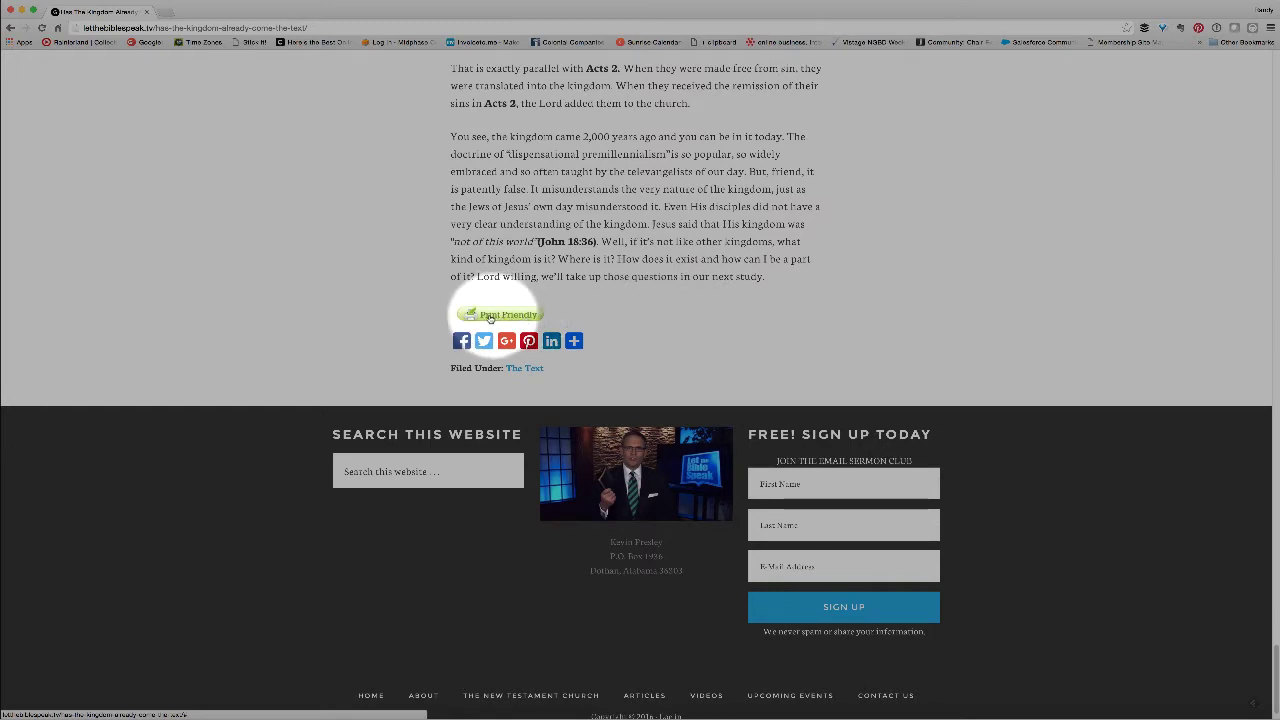
Open the article's Print Friendly version and scroll through the clean preview.
{"action": "left_click", "coordinate": [518, 317]}
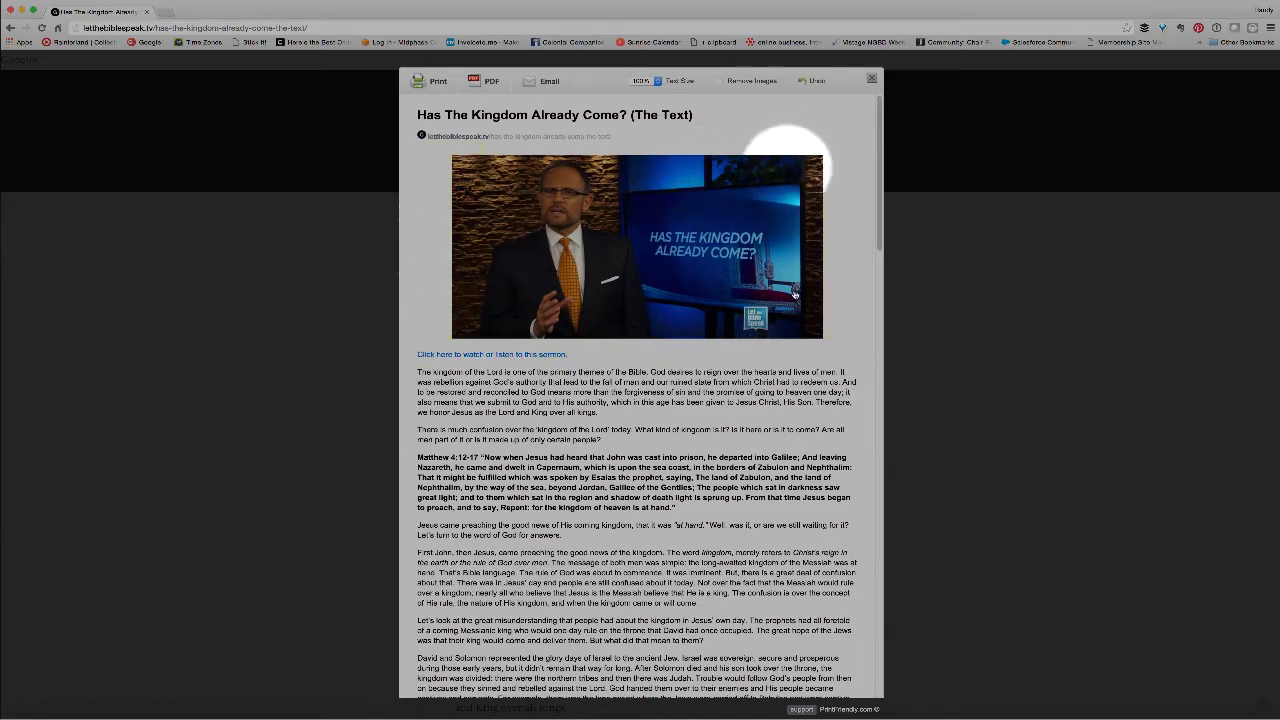
{"action": "scroll", "coordinate": [658, 470], "scroll_direction": "down", "scroll_amount": 5}
{"action": "scroll", "coordinate": [658, 468], "scroll_direction": "down", "scroll_amount": 20}
{"action": "scroll", "coordinate": [657, 467], "scroll_direction": "up", "scroll_amount": 20}
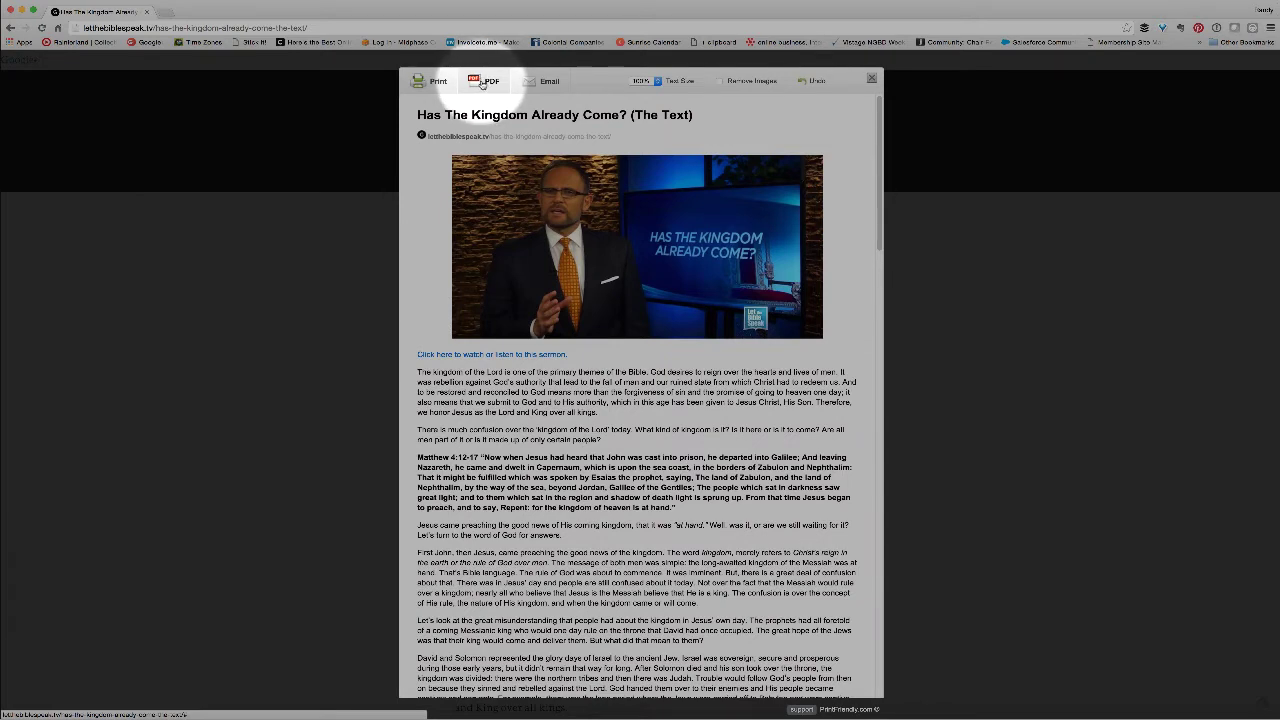
Request the article as a PDF, bringing up the Letter-size download panel.
{"action": "left_click", "coordinate": [483, 82]}
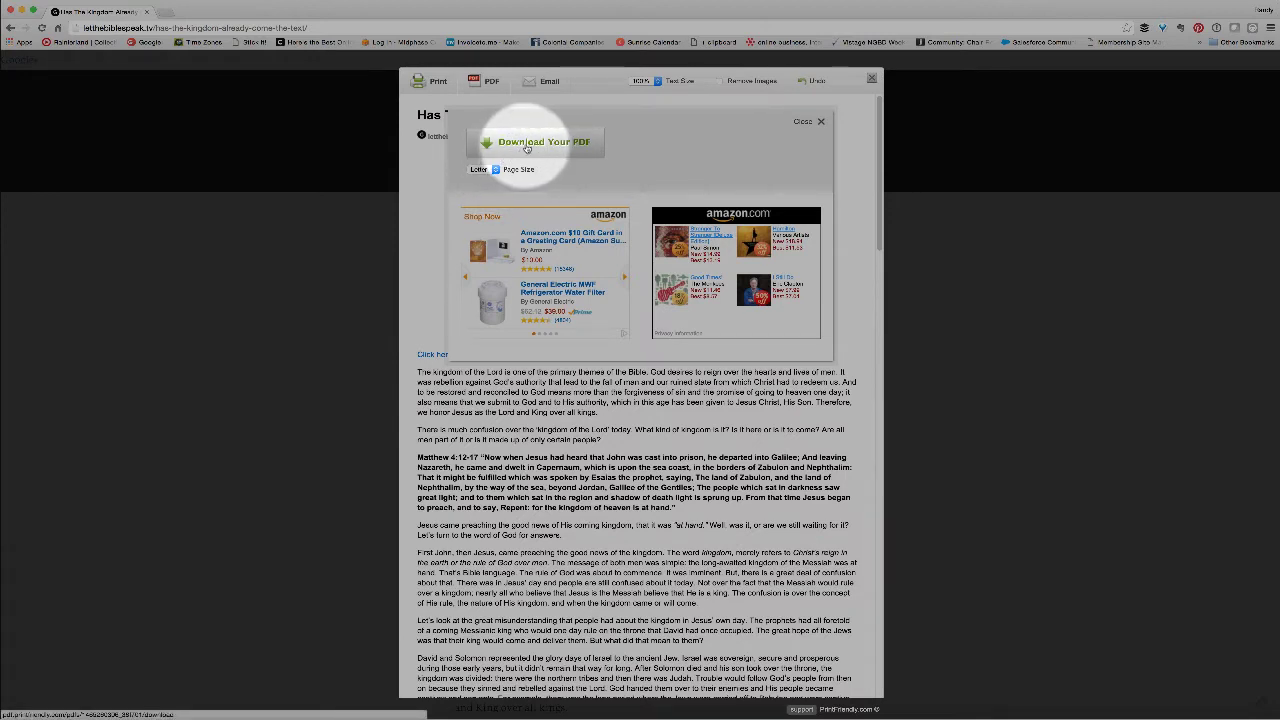
Download the article PDF to the Desktop, then dismiss the download panel and print preview.
{"action": "left_click", "coordinate": [527, 143]}
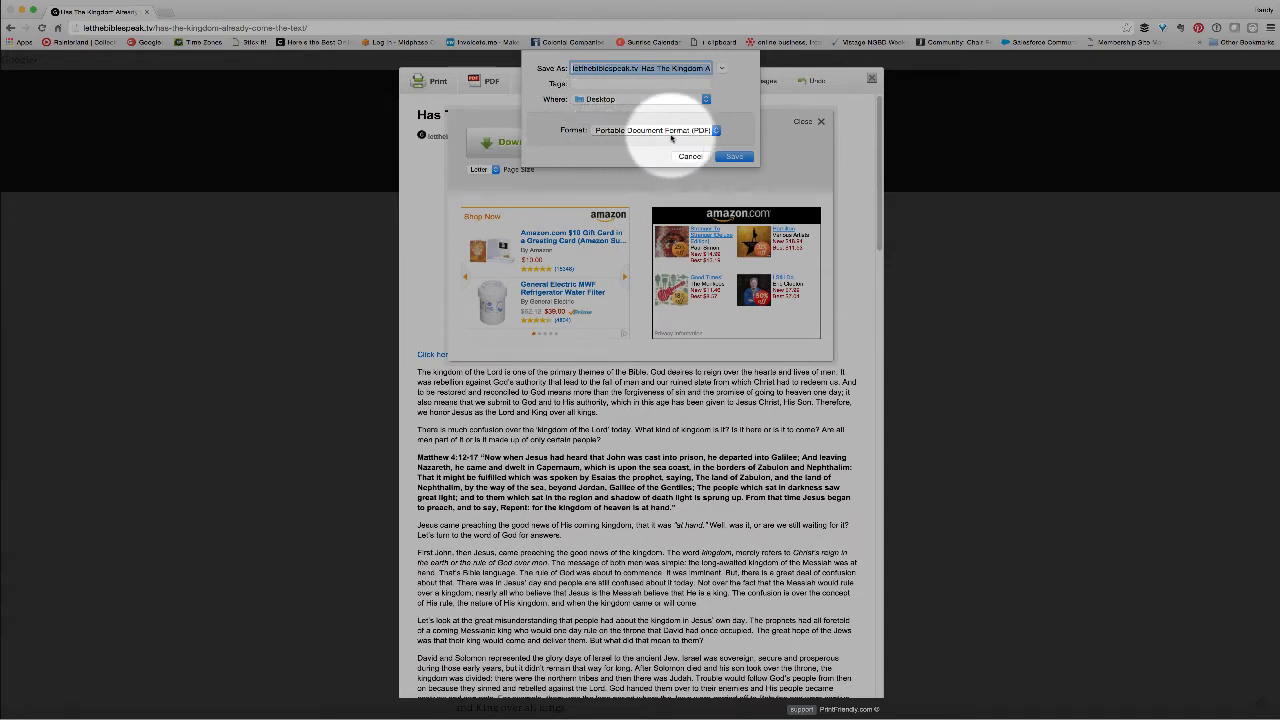
{"action": "left_click", "coordinate": [735, 156]}
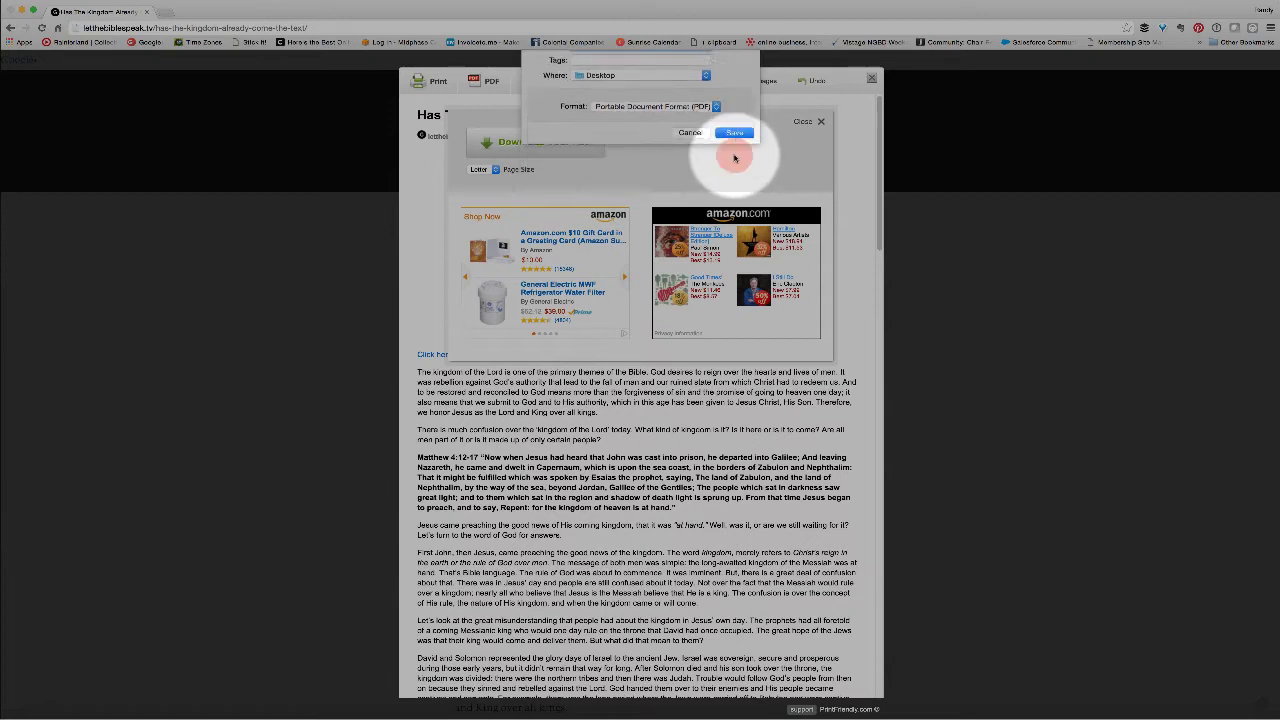
{"action": "left_click", "coordinate": [821, 122]}
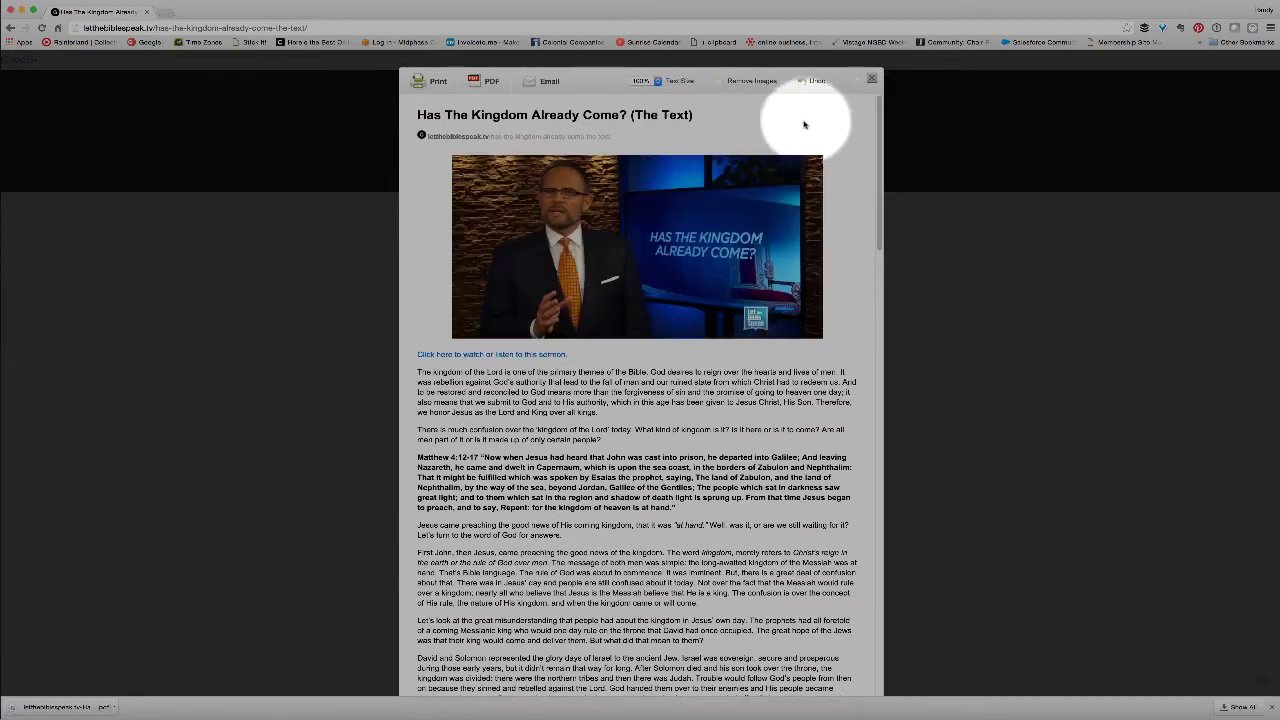
{"action": "left_click", "coordinate": [872, 78]}
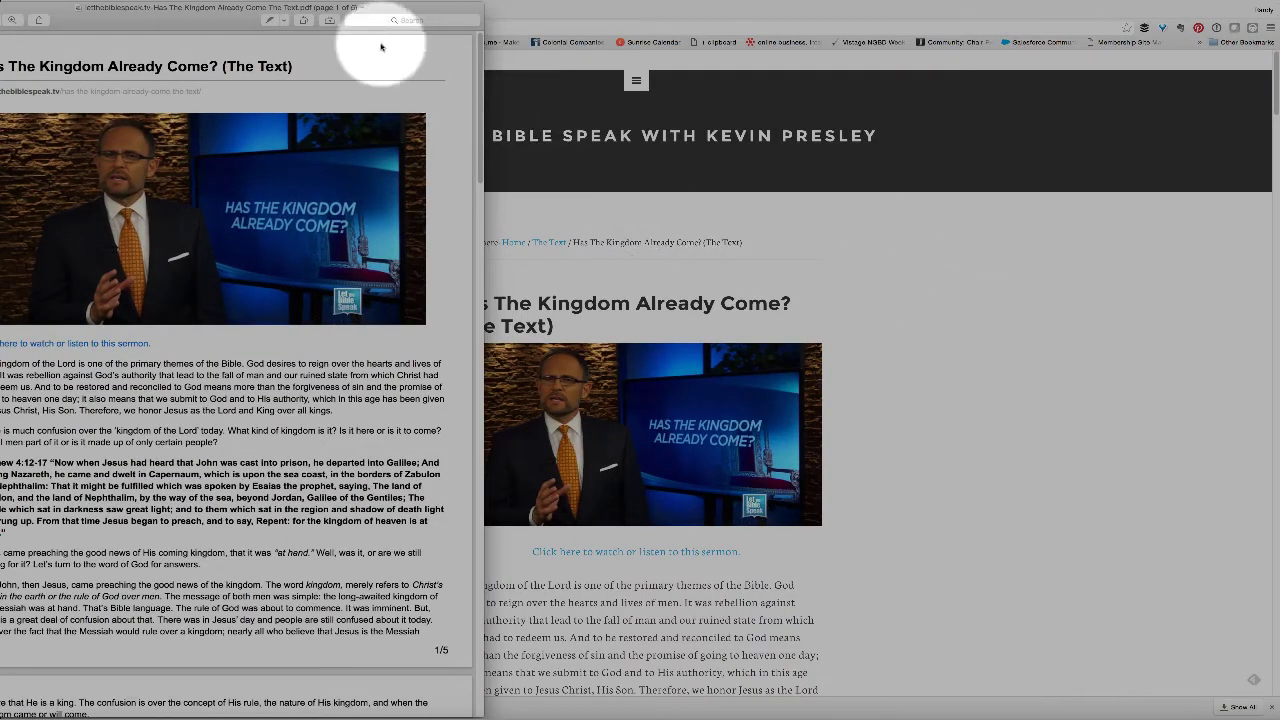
Centre the Preview window, page through the five-page PDF and back, then close it.
{"action": "left_click_drag", "start_coordinate": [383, 15], "coordinate": [668, 20]}
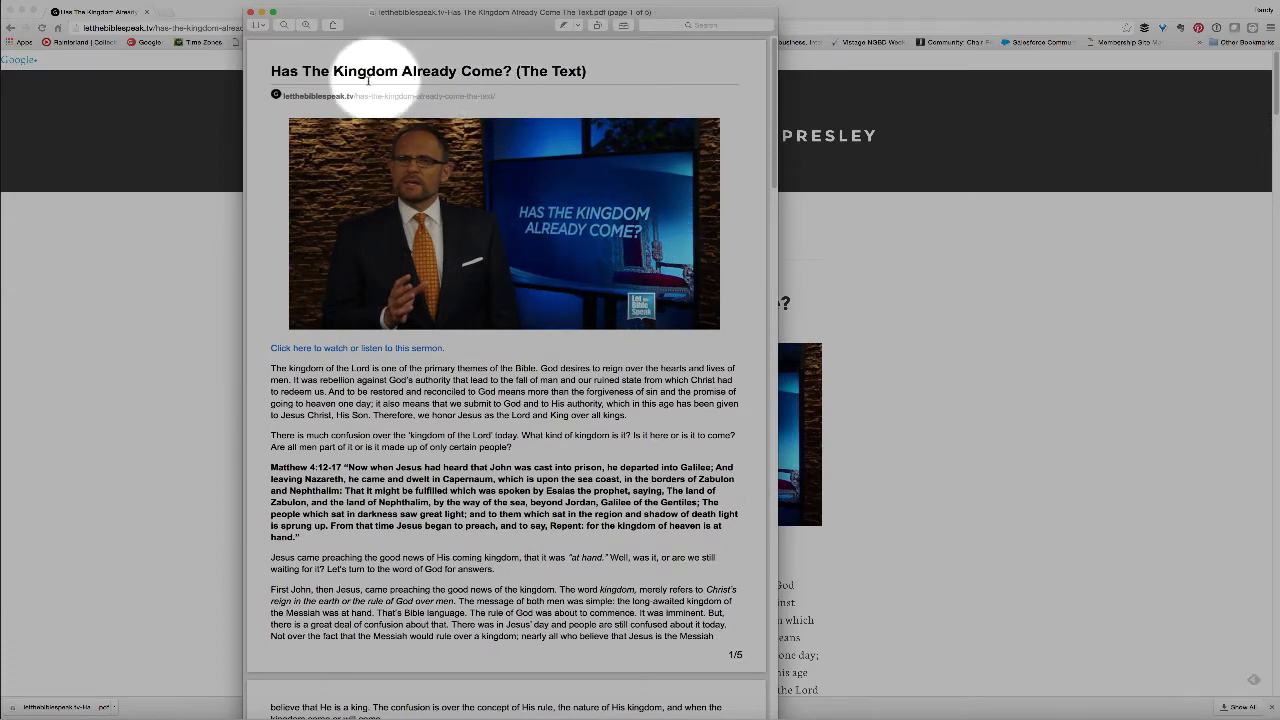
{"action": "scroll", "coordinate": [433, 350], "scroll_direction": "down", "scroll_amount": 1}
{"action": "scroll", "coordinate": [433, 352], "scroll_direction": "down", "scroll_amount": 3}
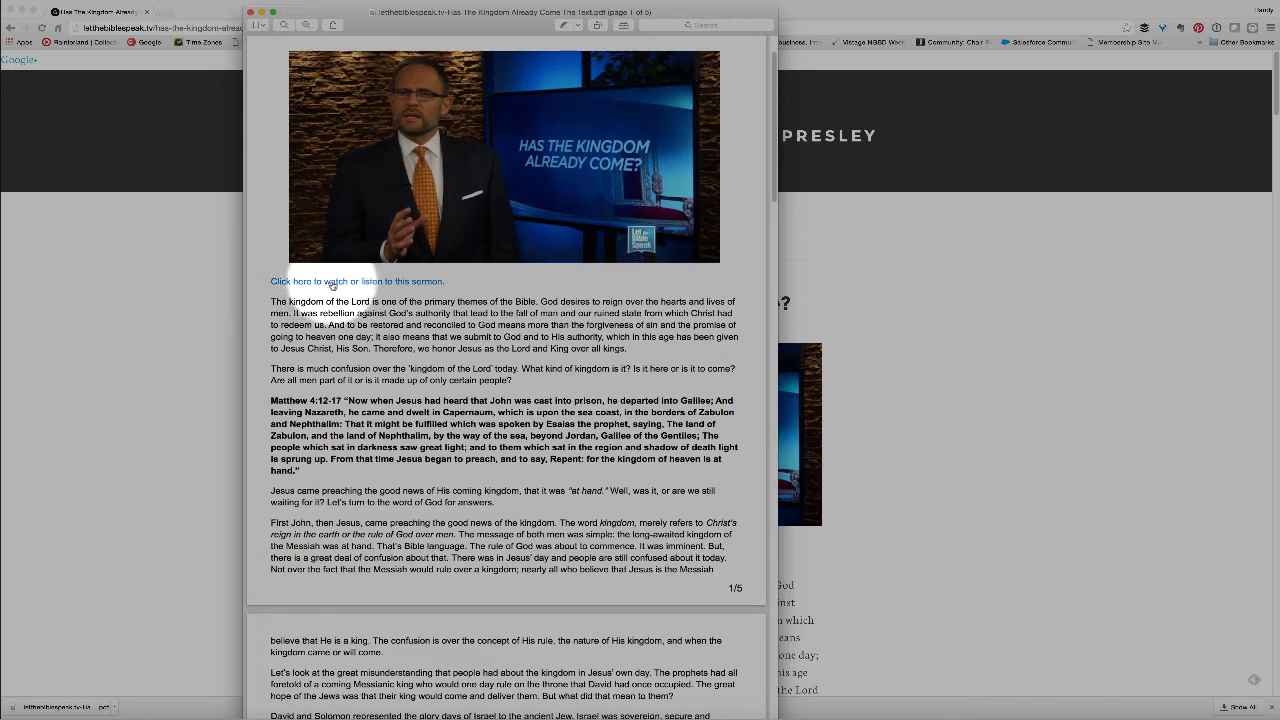
{"action": "scroll", "coordinate": [495, 294], "scroll_direction": "down", "scroll_amount": 3}
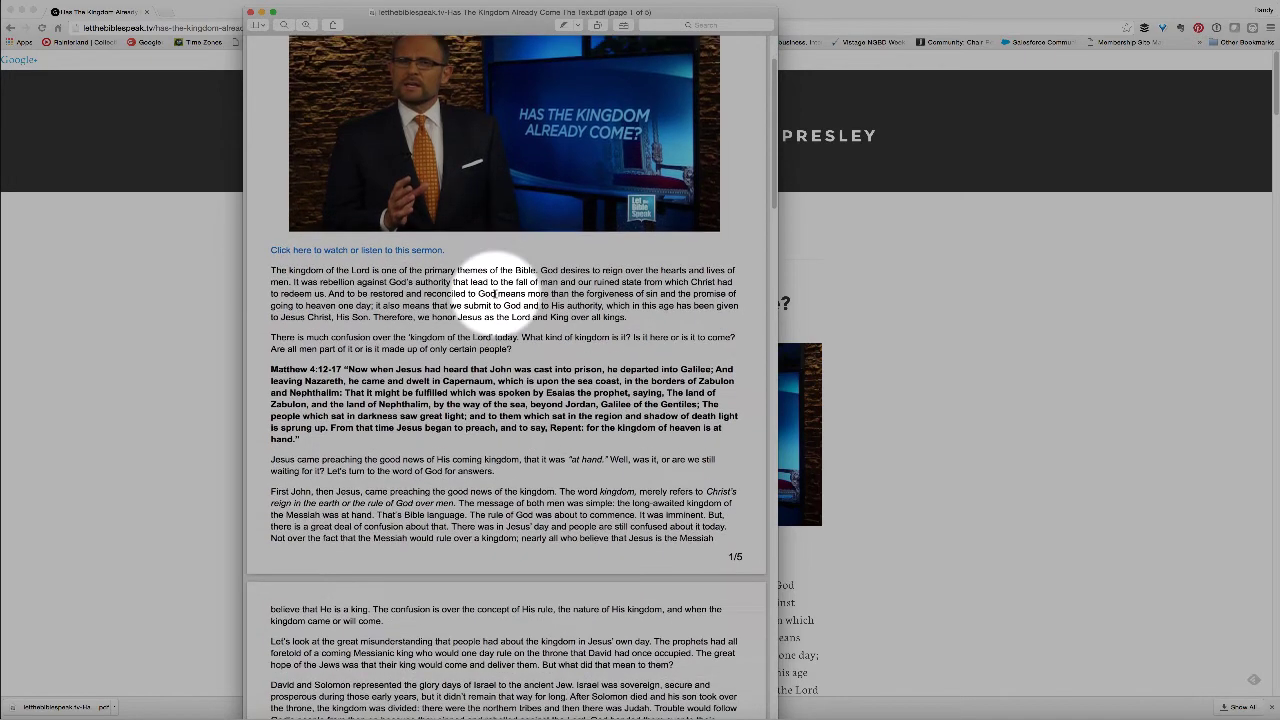
{"action": "scroll", "coordinate": [495, 294], "scroll_direction": "down", "scroll_amount": 8}
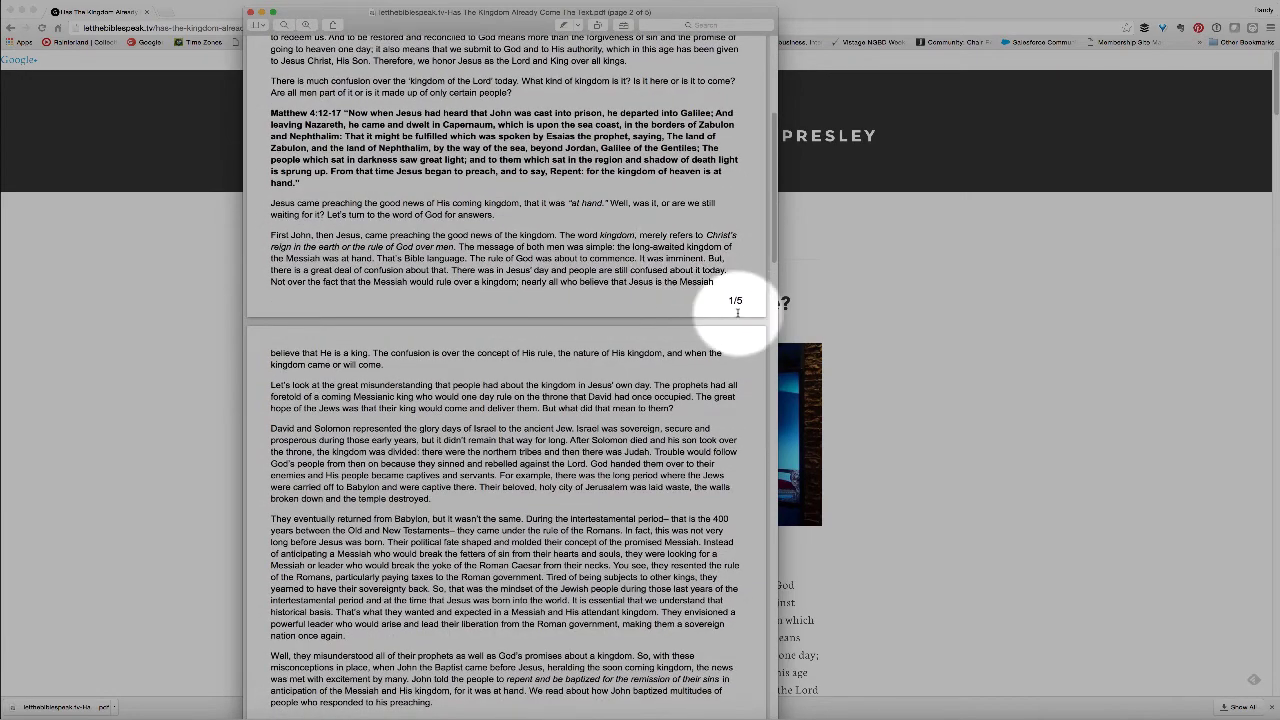
{"action": "scroll", "coordinate": [737, 312], "scroll_direction": "down", "scroll_amount": 10}
{"action": "scroll", "coordinate": [537, 312], "scroll_direction": "down", "scroll_amount": 20}
{"action": "scroll", "coordinate": [537, 312], "scroll_direction": "down", "scroll_amount": 20}
{"action": "scroll", "coordinate": [537, 315], "scroll_direction": "up", "scroll_amount": 20}
{"action": "scroll", "coordinate": [537, 318], "scroll_direction": "up", "scroll_amount": 20}
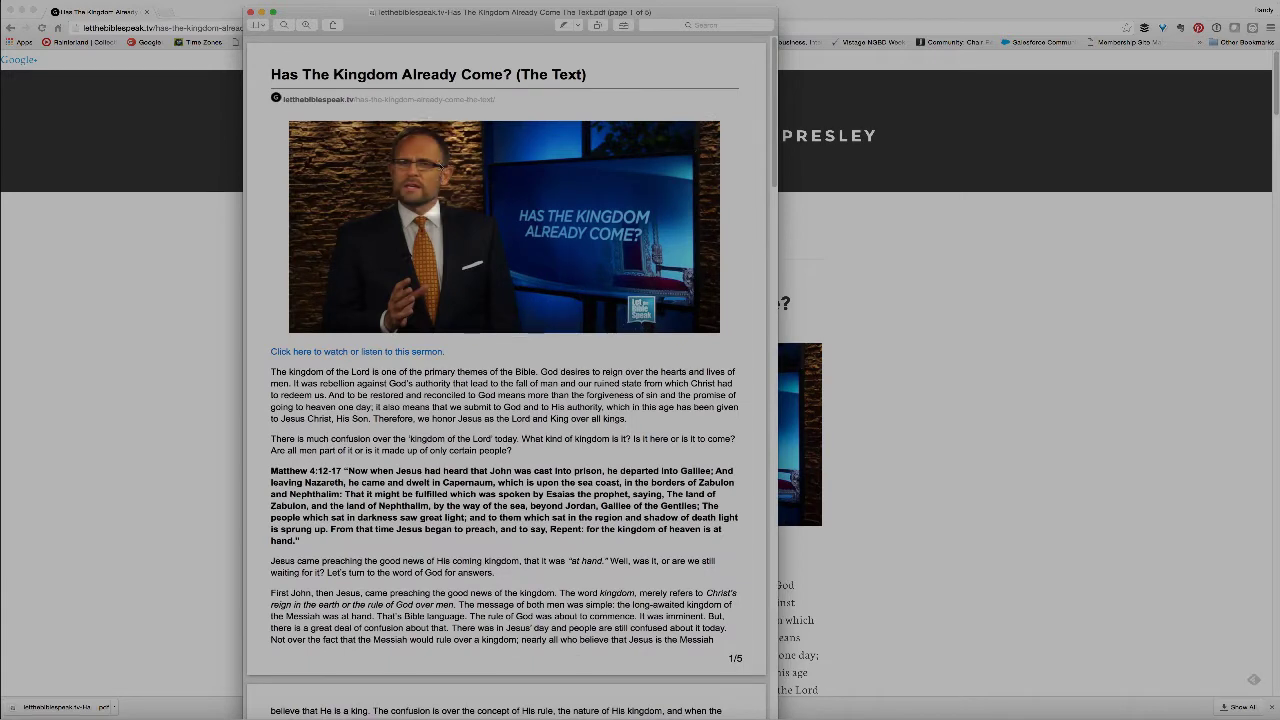
{"action": "left_click", "coordinate": [302, 106]}
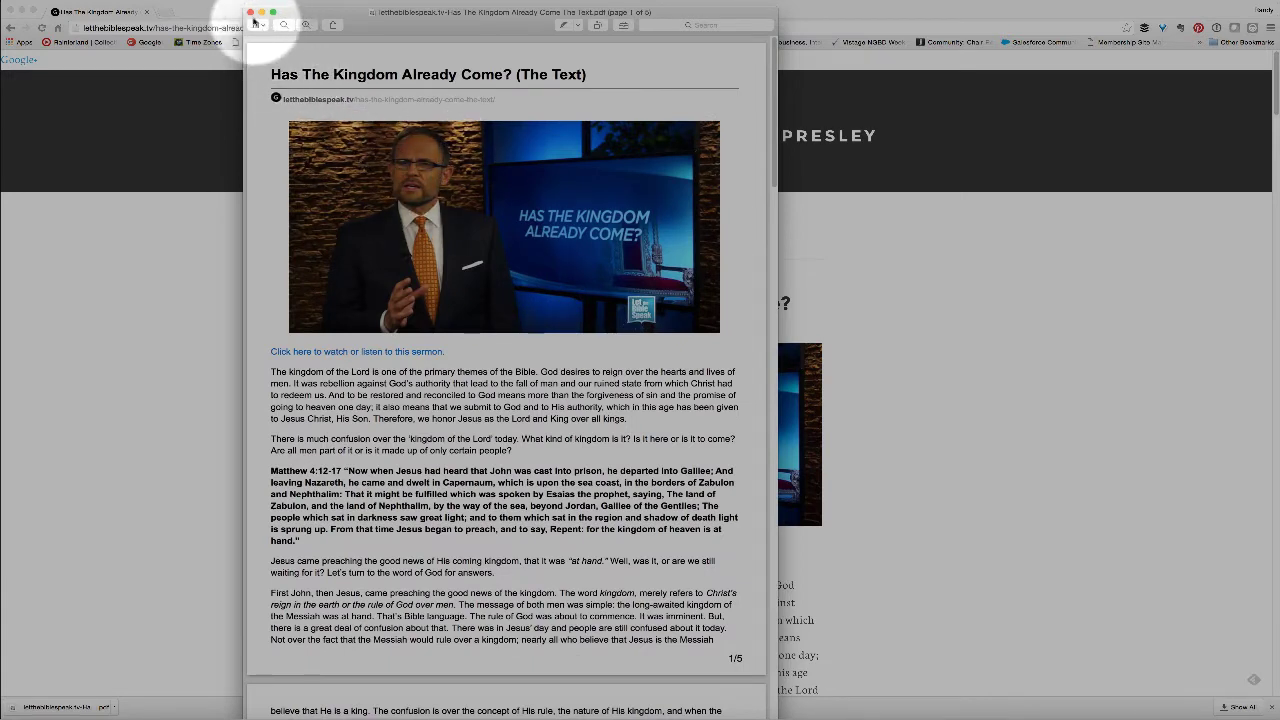
{"action": "left_click", "coordinate": [250, 13]}
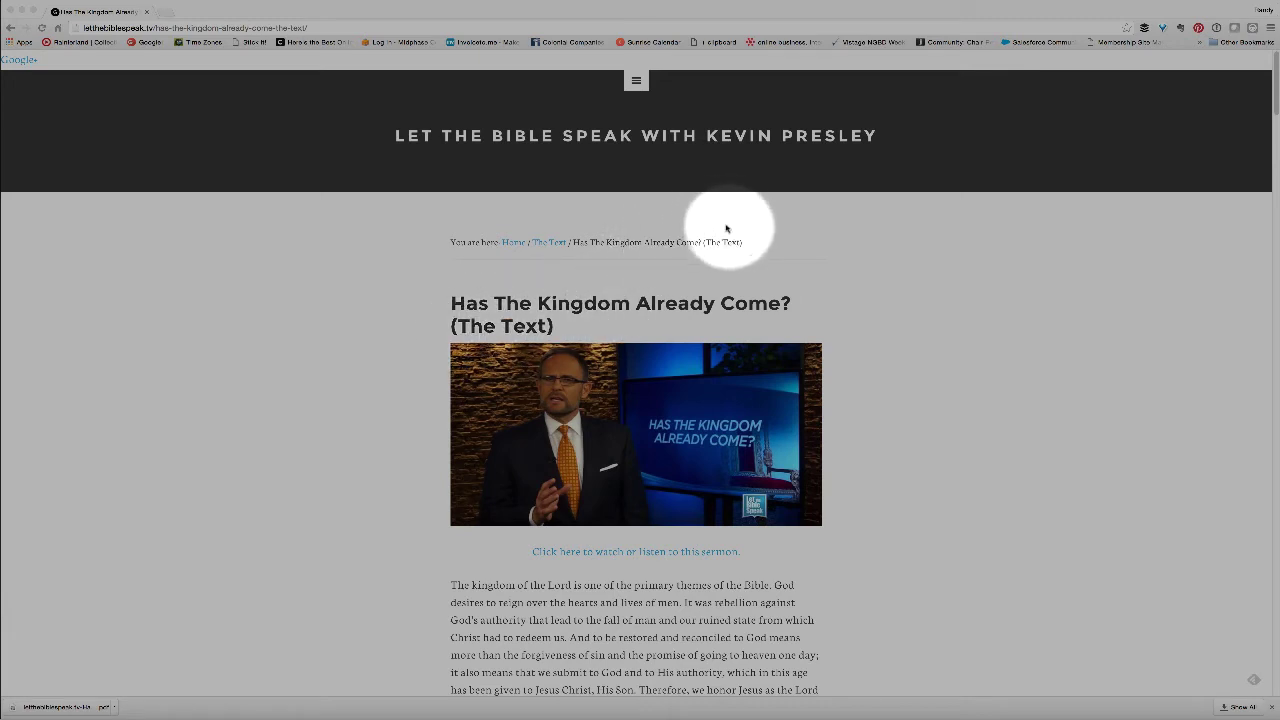
{"action": "left_click", "coordinate": [1017, 2]}
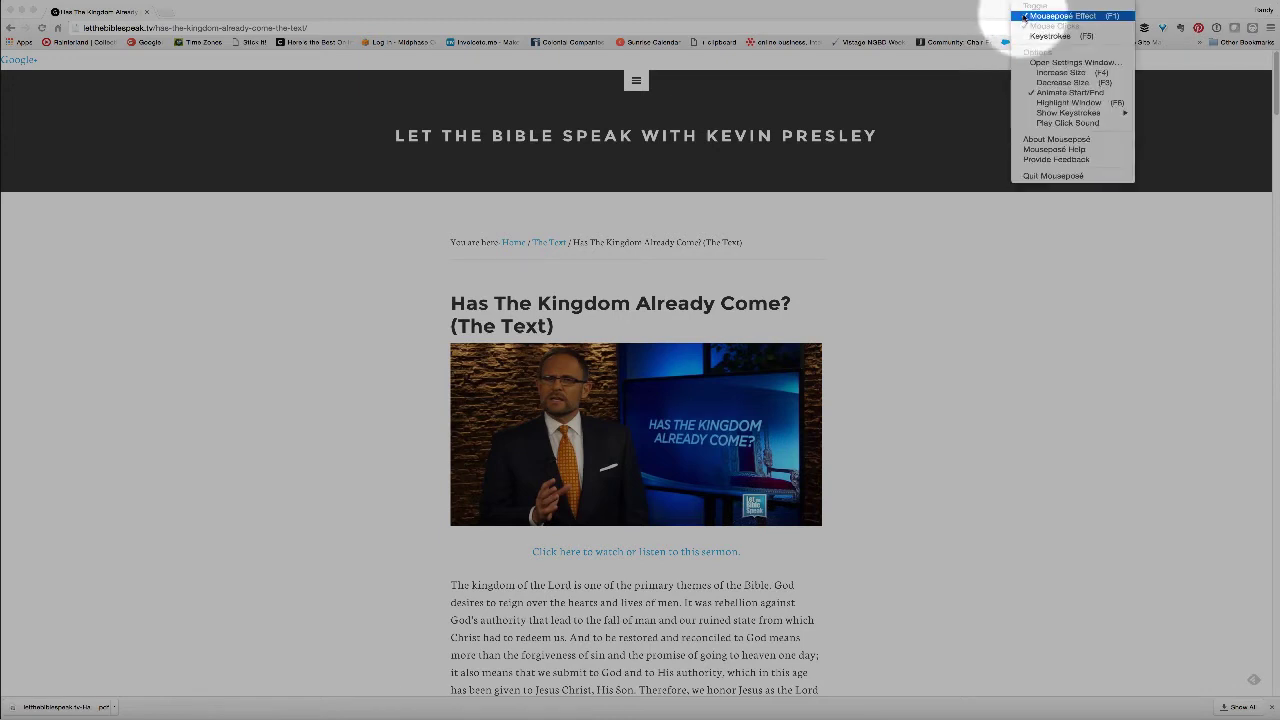
{"action": "left_click", "coordinate": [1045, 16]}
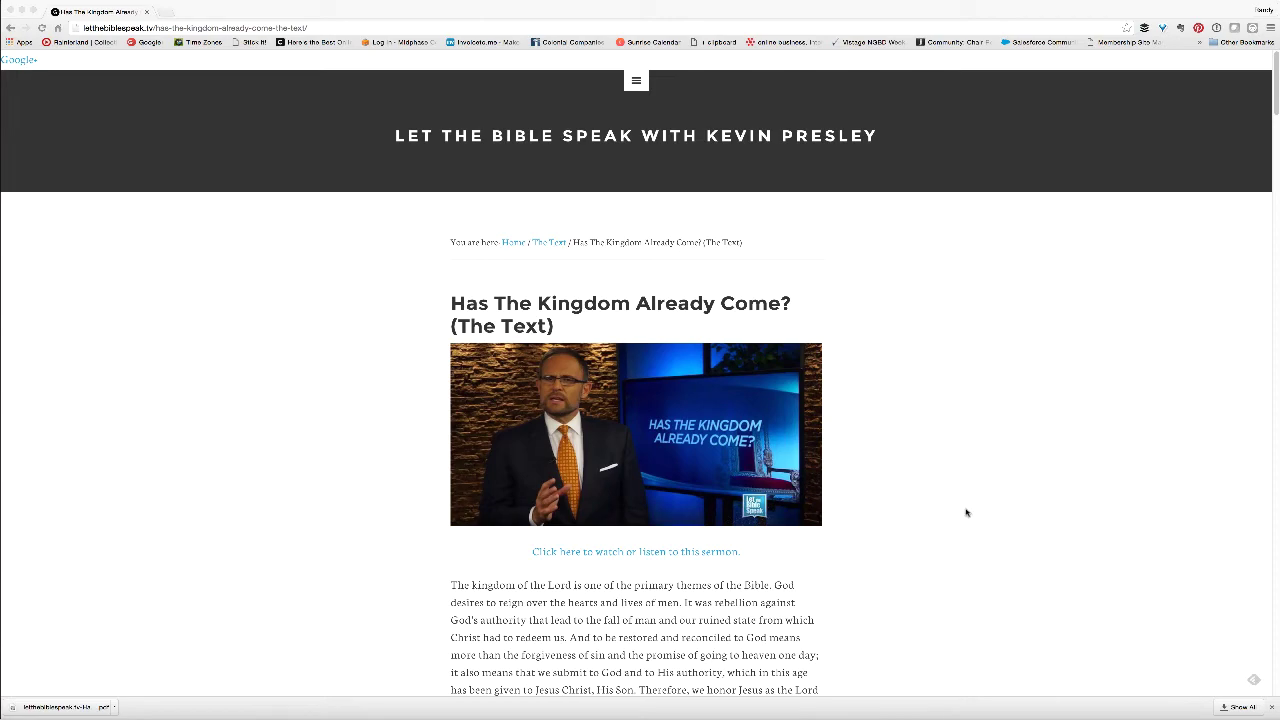
Scroll the article to the footer and back, then expand the hamburger menu's section links.
{"action": "scroll", "coordinate": [966, 513], "scroll_direction": "down", "scroll_amount": 15}
{"action": "scroll", "coordinate": [965, 491], "scroll_direction": "down", "scroll_amount": 20}
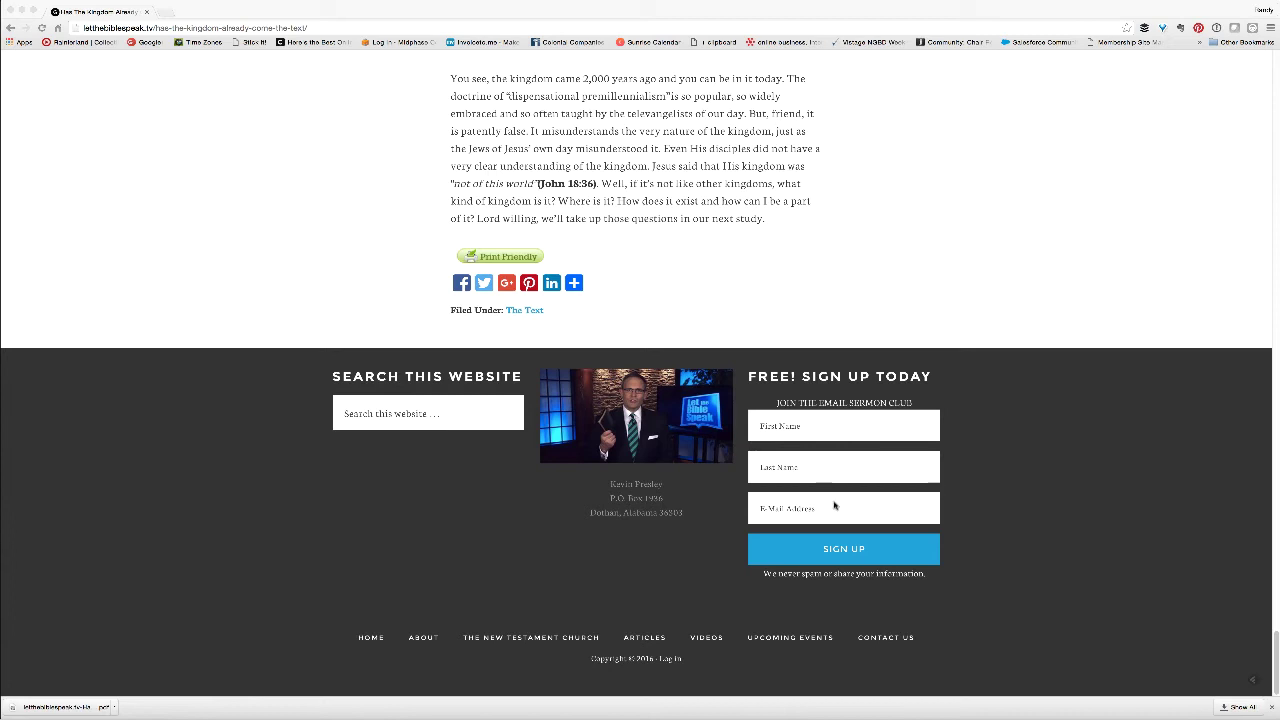
{"action": "left_click", "coordinate": [1020, 4]}
{"action": "left_click", "coordinate": [1045, 15]}
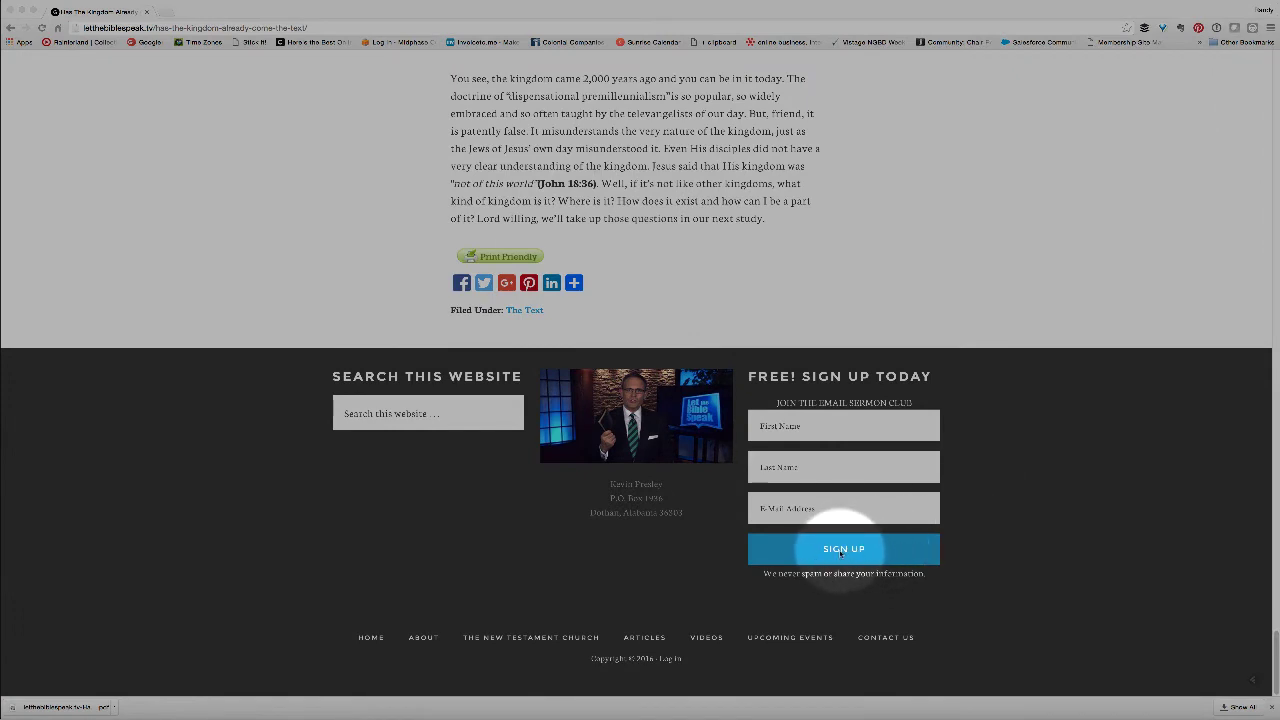
{"action": "left_click", "coordinate": [1020, 4]}
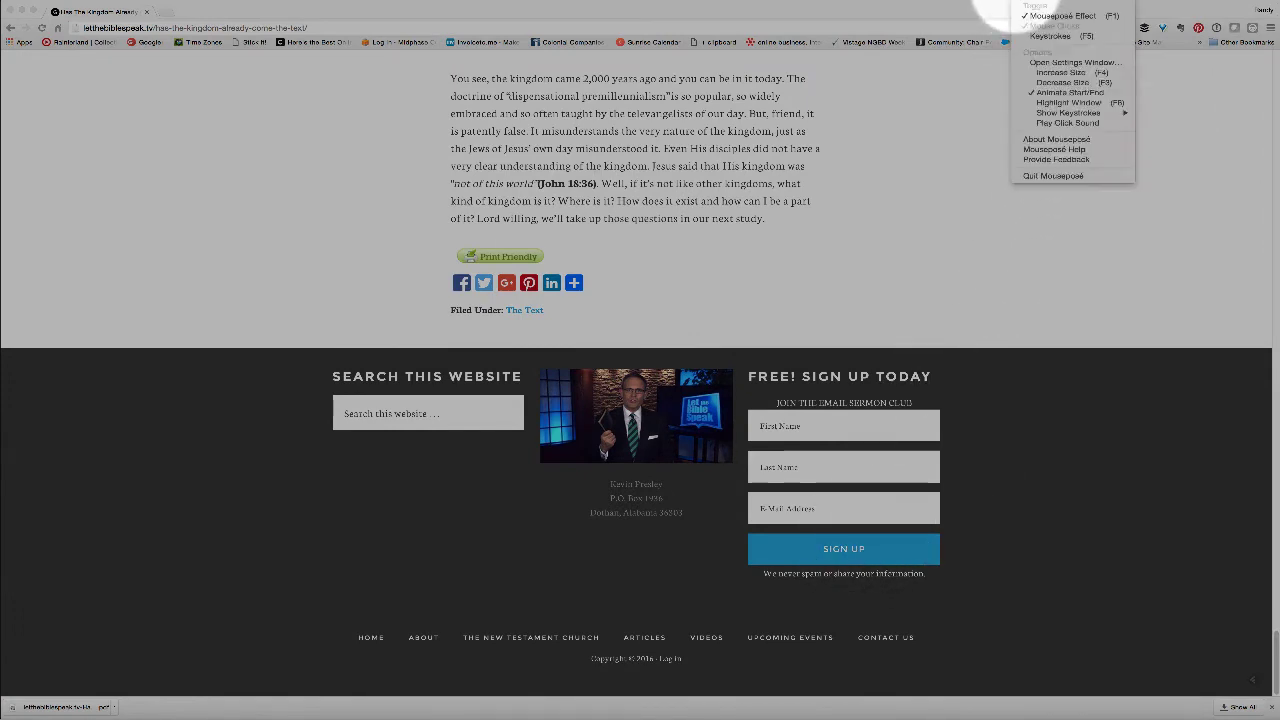
{"action": "left_click", "coordinate": [1060, 15]}
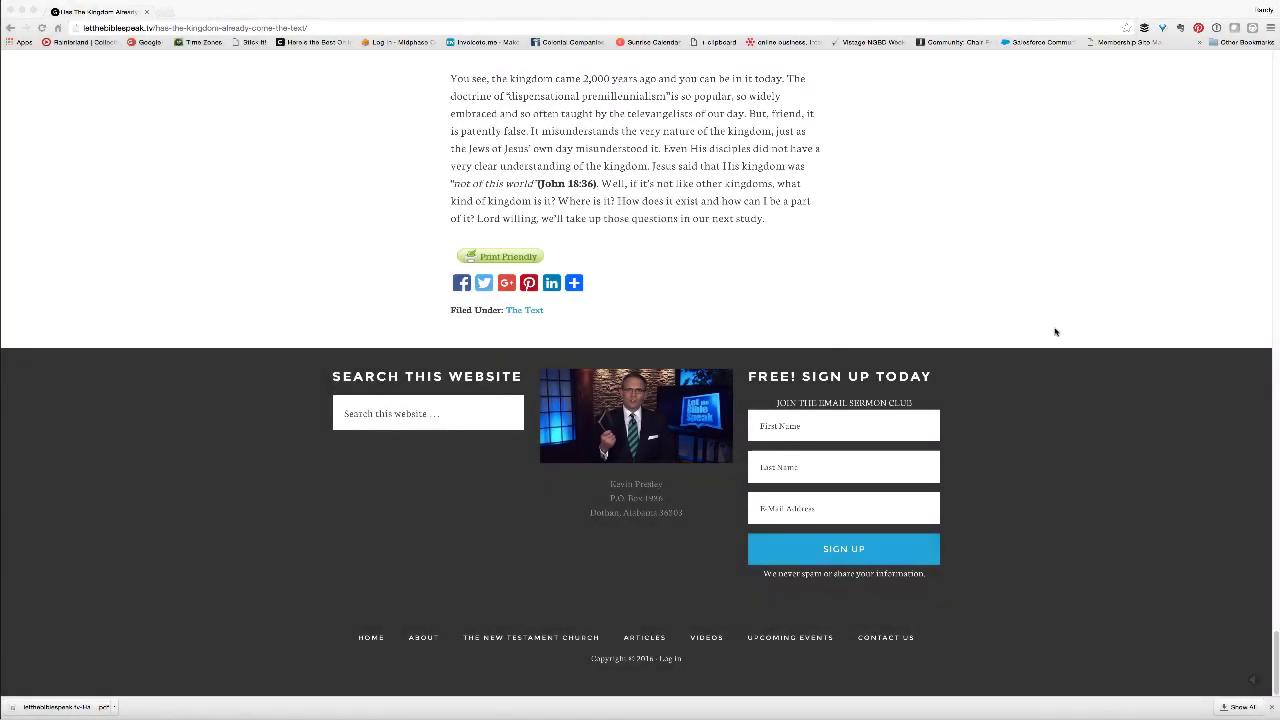
{"action": "scroll", "coordinate": [1052, 333], "scroll_direction": "up", "scroll_amount": 10}
{"action": "scroll", "coordinate": [1049, 338], "scroll_direction": "up", "scroll_amount": 15}
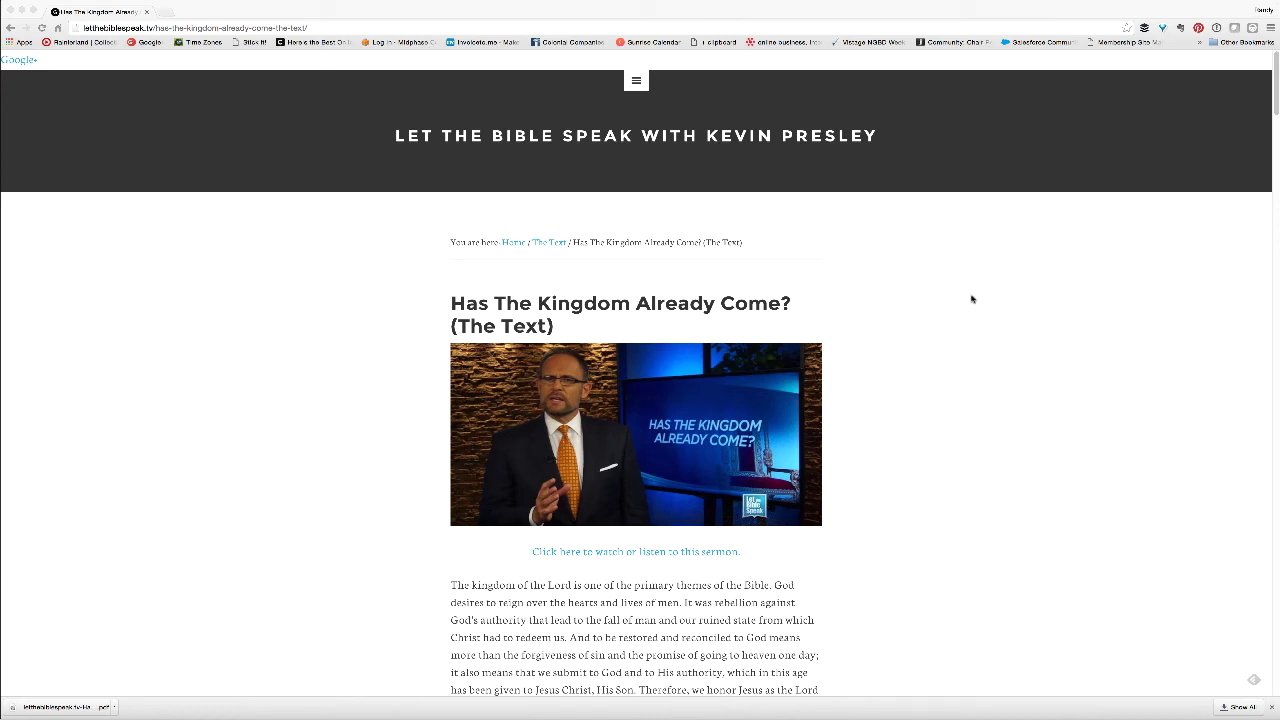
{"action": "left_click", "coordinate": [637, 87]}
Go to Contact Us and scroll down to the form's Captcha and Submit button and back.
{"action": "left_click", "coordinate": [637, 87]}
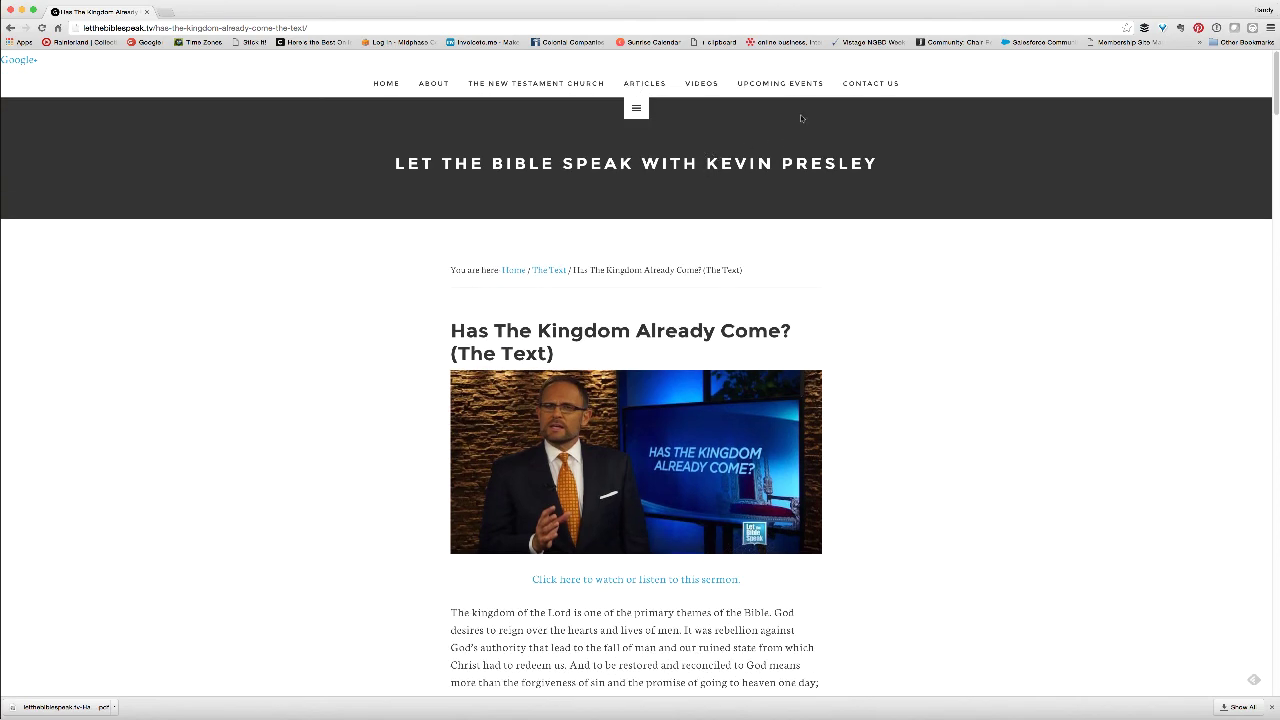
{"action": "left_click", "coordinate": [863, 86]}
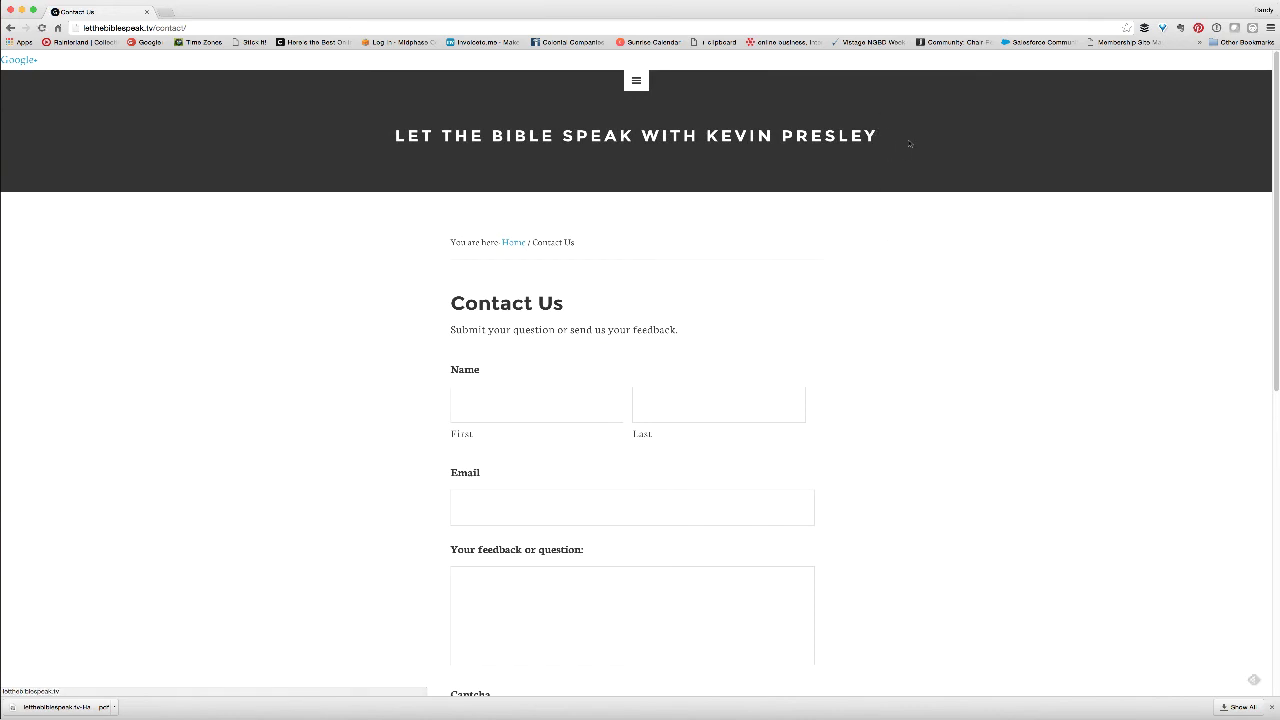
{"action": "scroll", "coordinate": [944, 200], "scroll_direction": "down", "scroll_amount": 3}
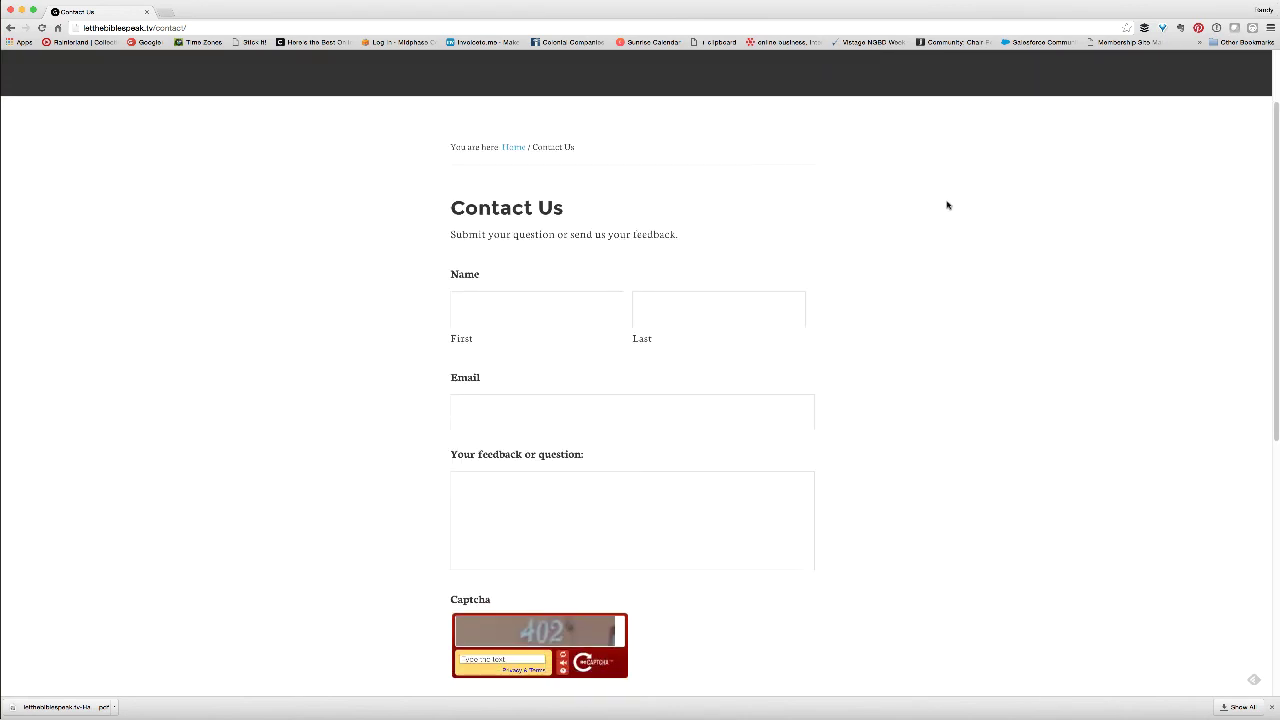
{"action": "scroll", "coordinate": [947, 204], "scroll_direction": "down", "scroll_amount": 3}
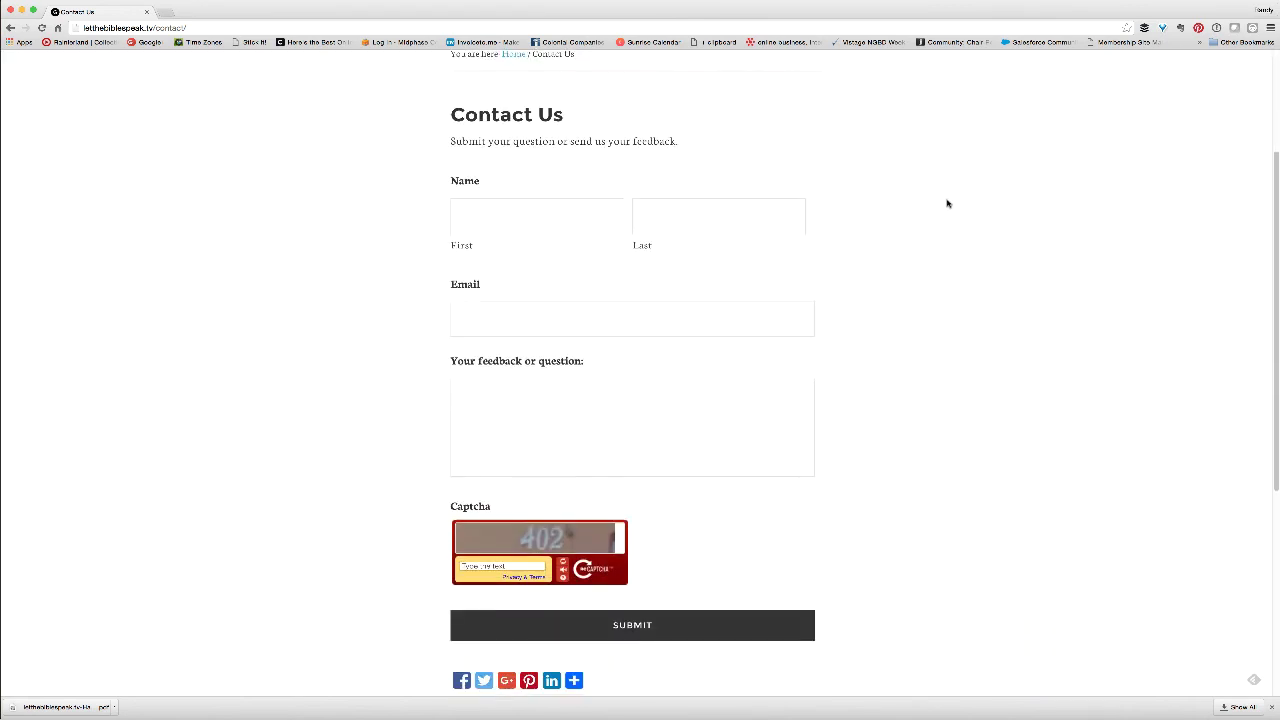
{"action": "scroll", "coordinate": [947, 204], "scroll_direction": "up", "scroll_amount": 6}
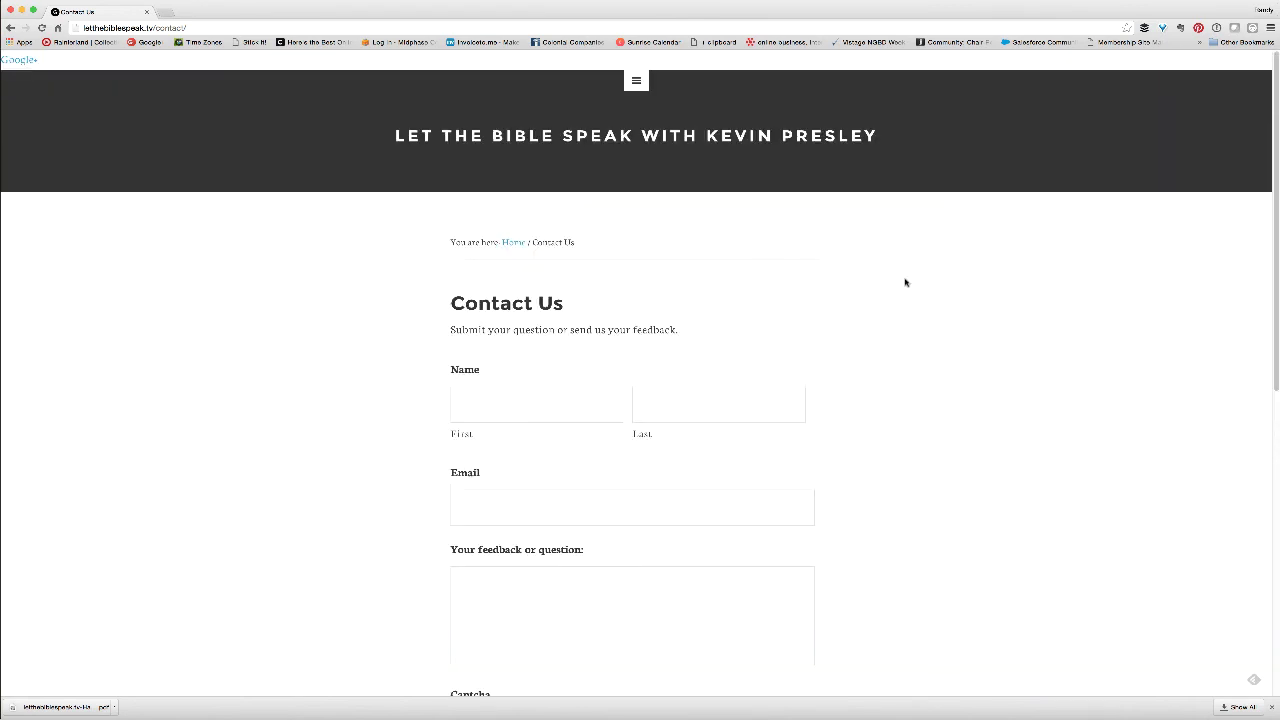